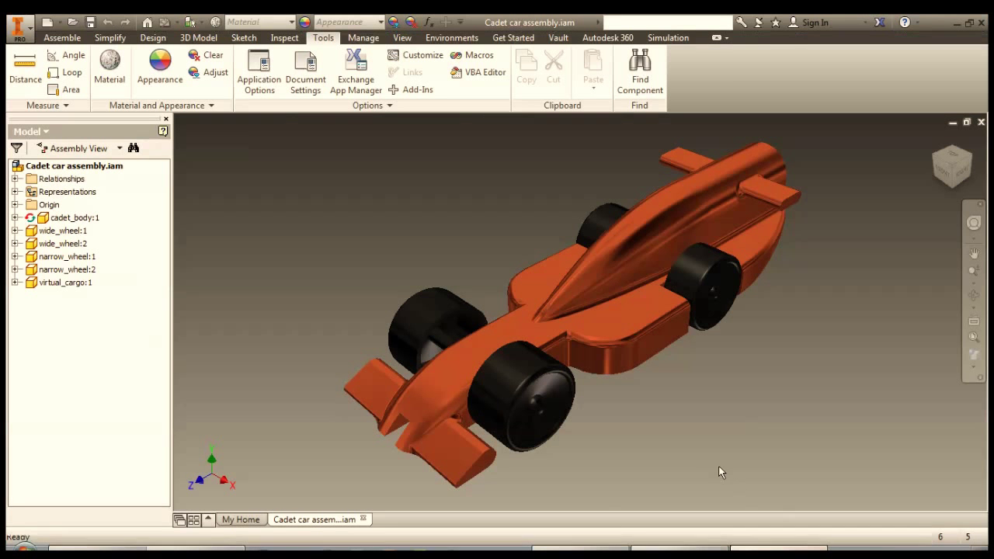
# Step: Select the orange car body and orbit the assembly to view it end-on and from above
pyautogui.click(479, 431)
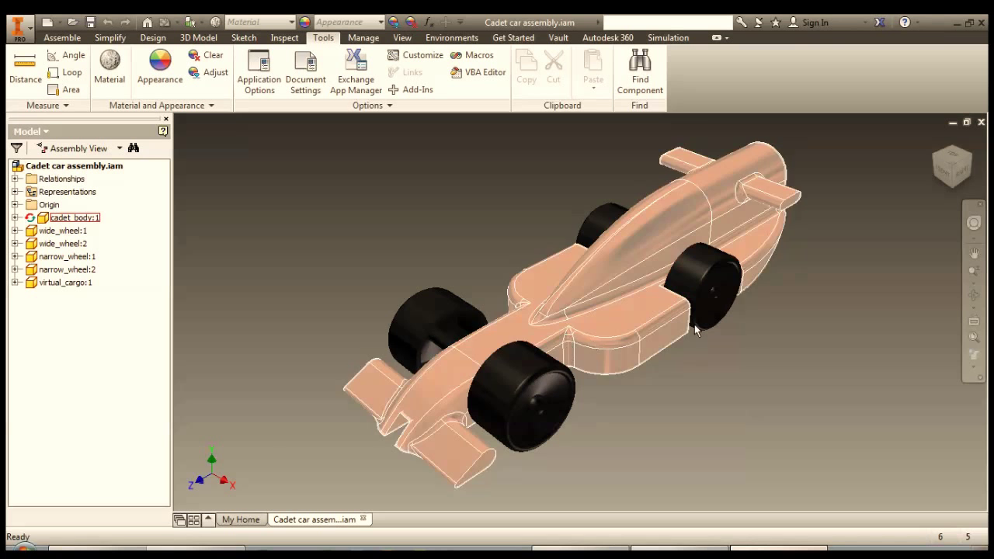
pyautogui.press('Escape')
pyautogui.press('F4')
pyautogui.moveTo(722, 351); pyautogui.dragTo(767, 231)
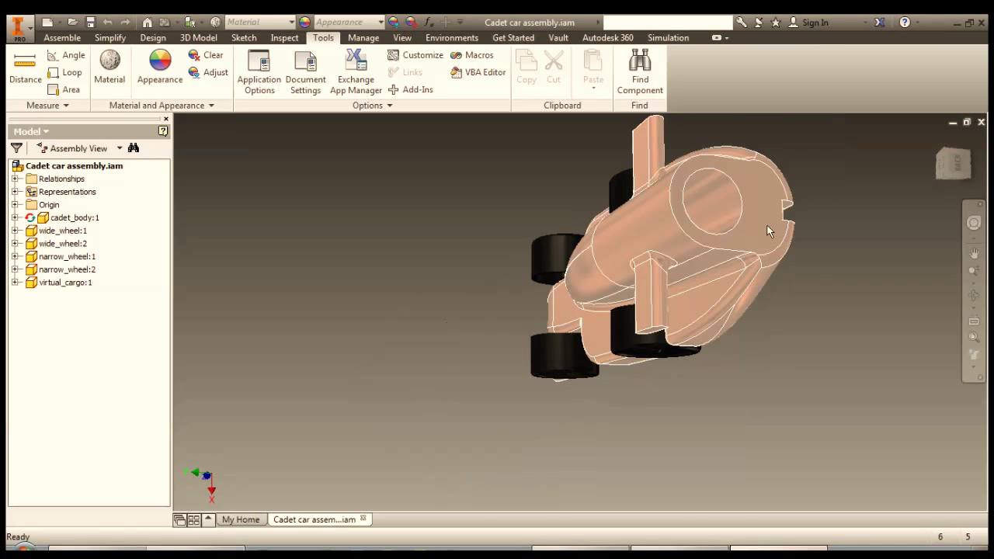
pyautogui.press('F4')
pyautogui.moveTo(543, 407); pyautogui.dragTo(647, 355)
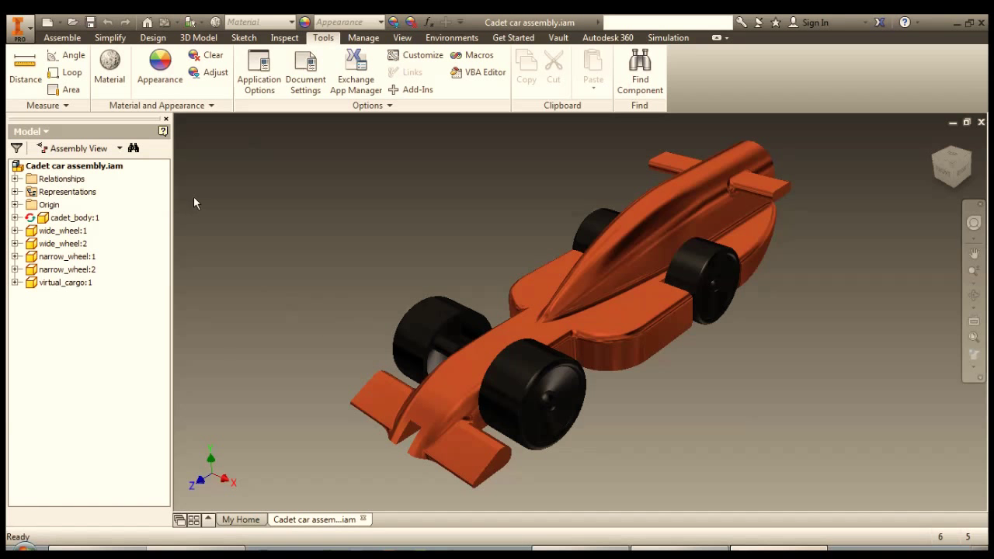
# Step: Create a new drawing from the home page and change Sheet:1 to A3 size
pyautogui.click(241, 520)
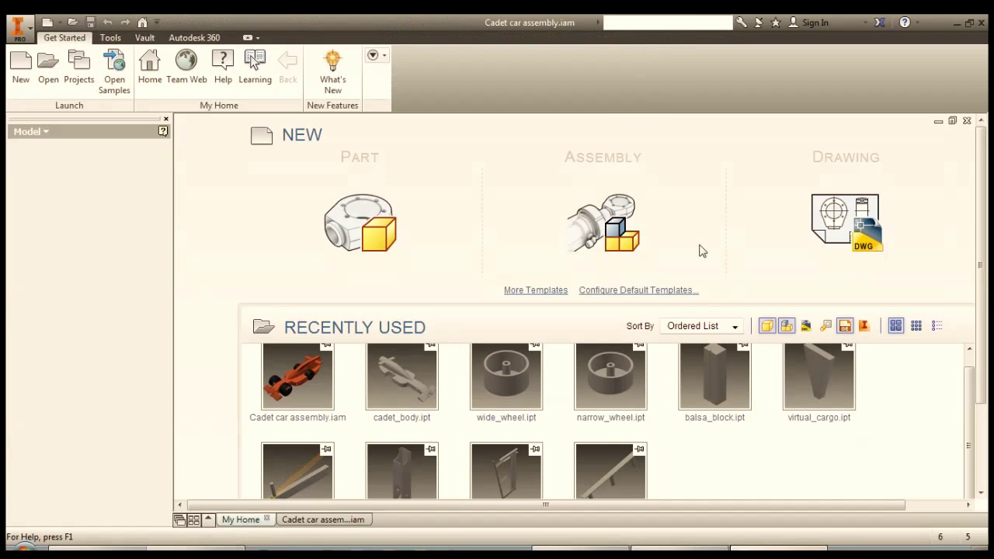
pyautogui.click(827, 208)
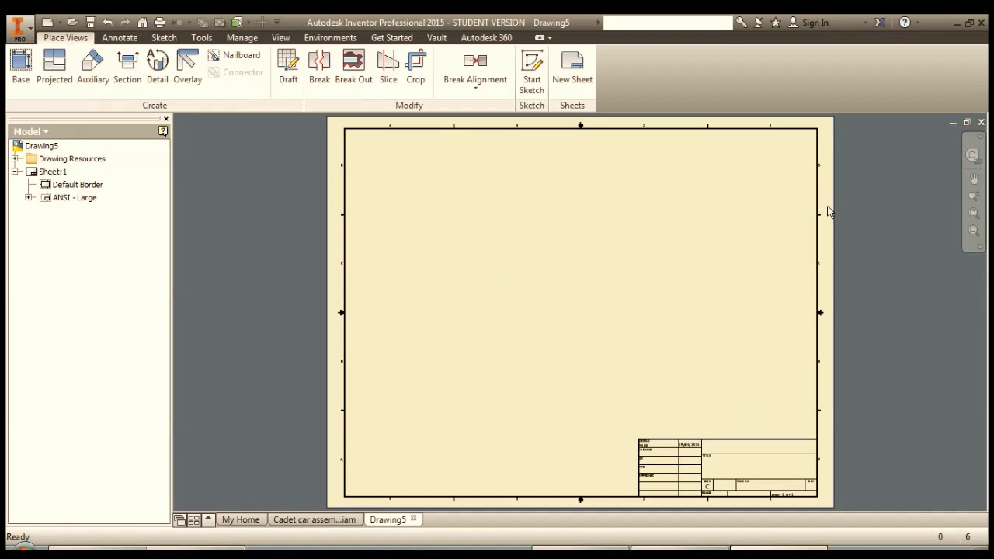
pyautogui.rightClick(45, 178)
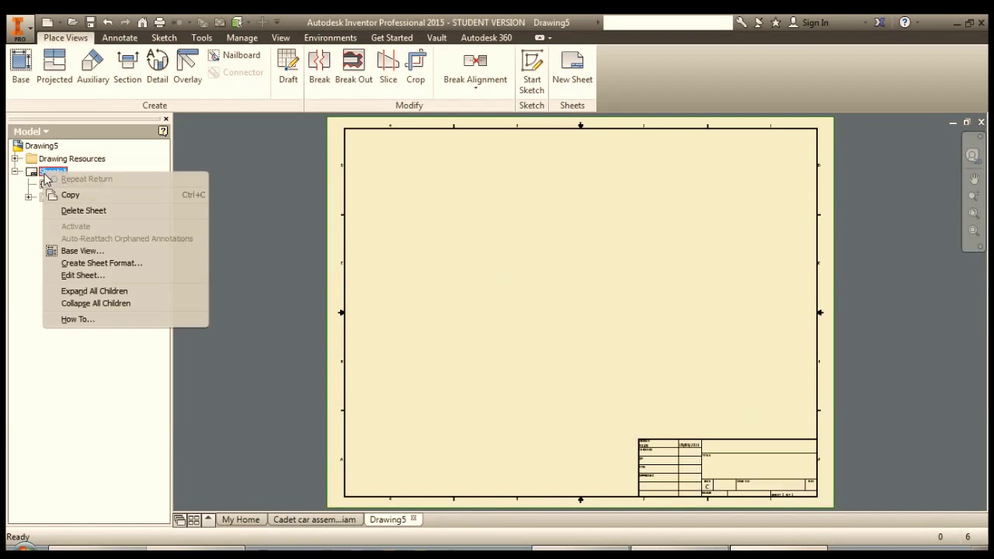
pyautogui.click(82, 275)
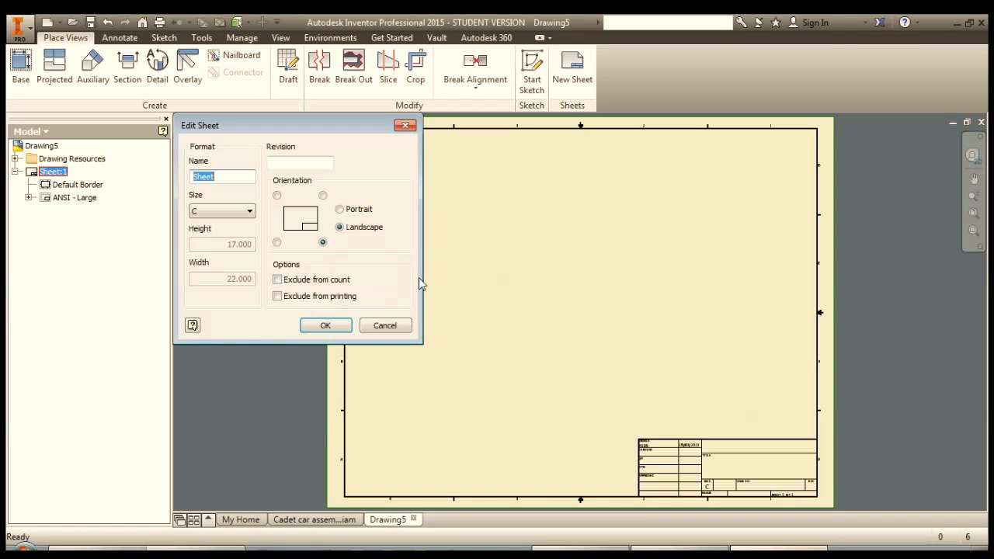
pyautogui.click(249, 212)
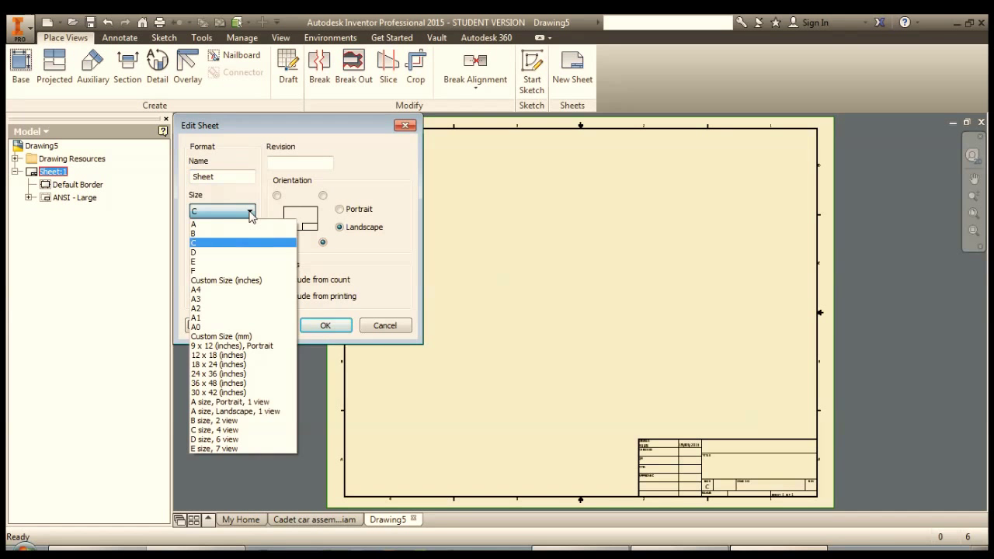
pyautogui.click(221, 299)
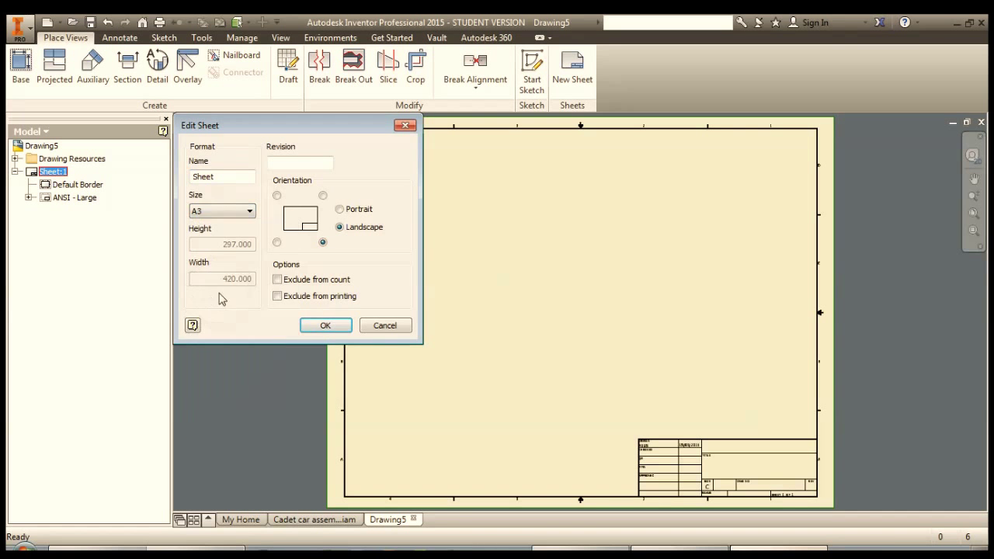
pyautogui.click(327, 326)
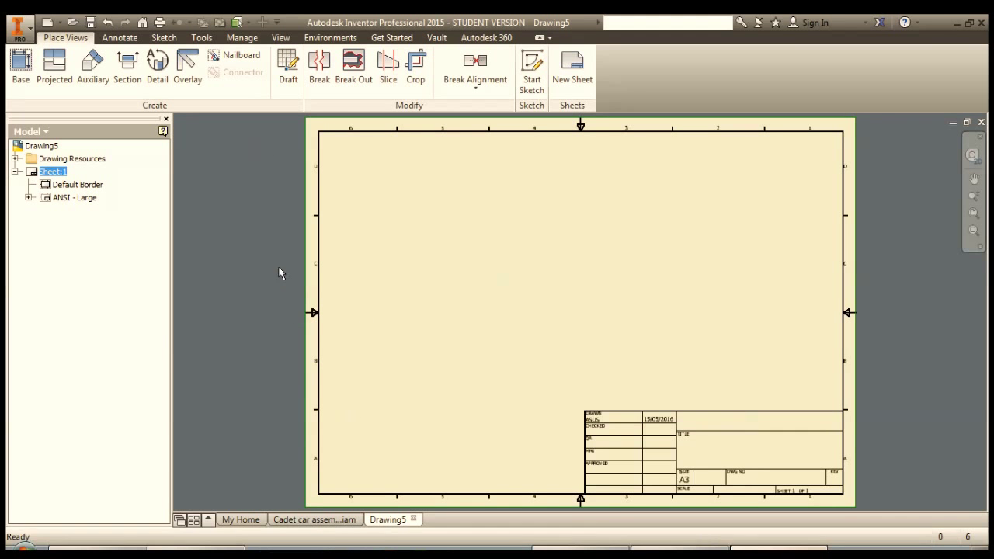
pyautogui.click(242, 39)
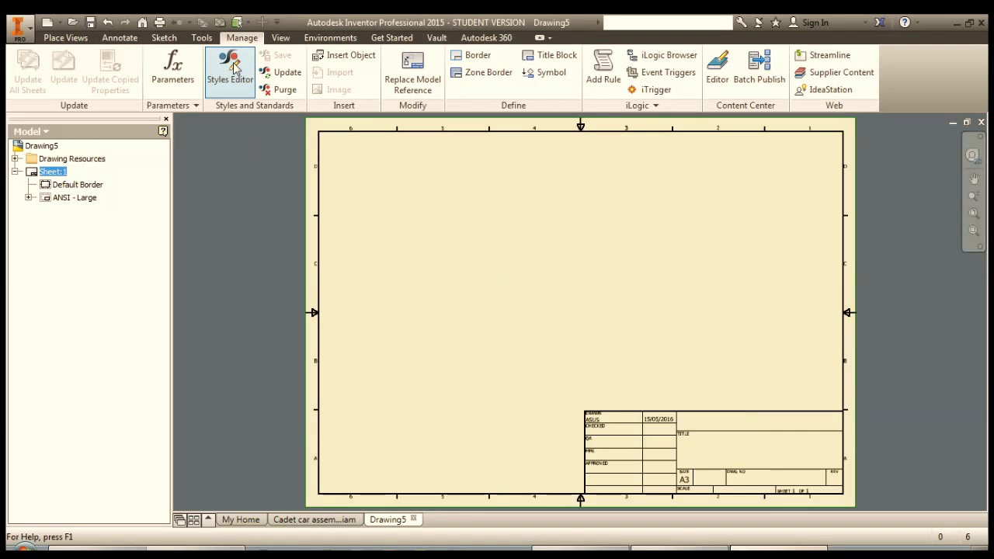
pyautogui.click(233, 67)
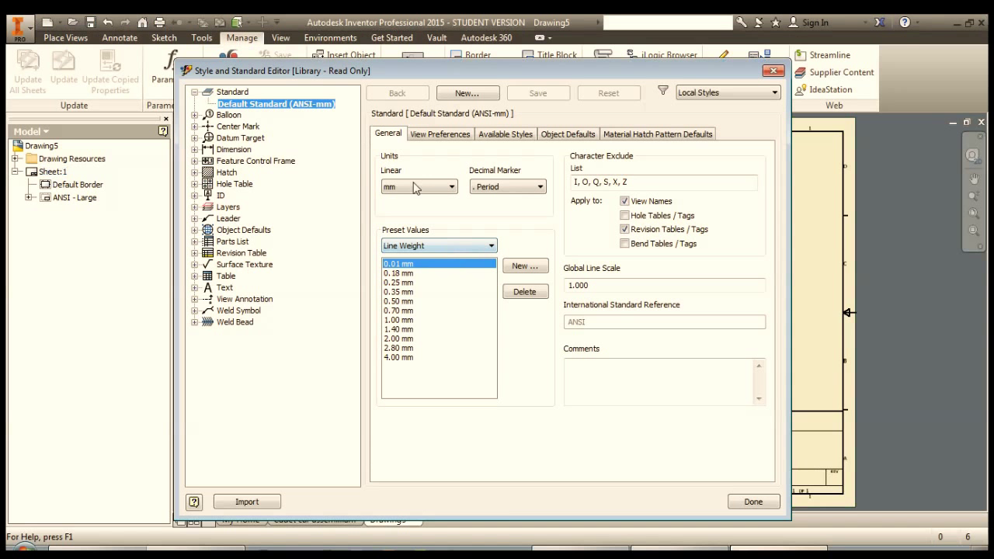
pyautogui.click(439, 137)
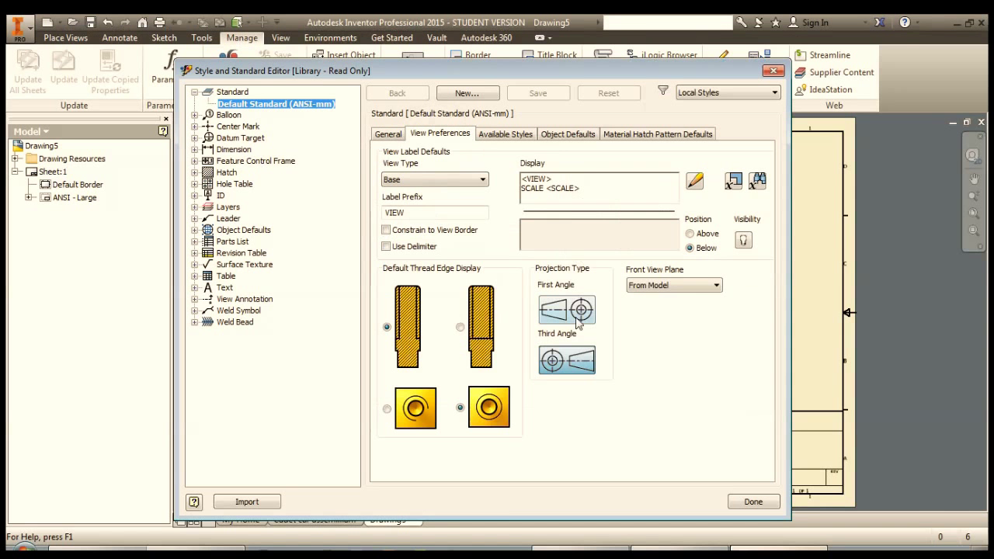
pyautogui.click(751, 502)
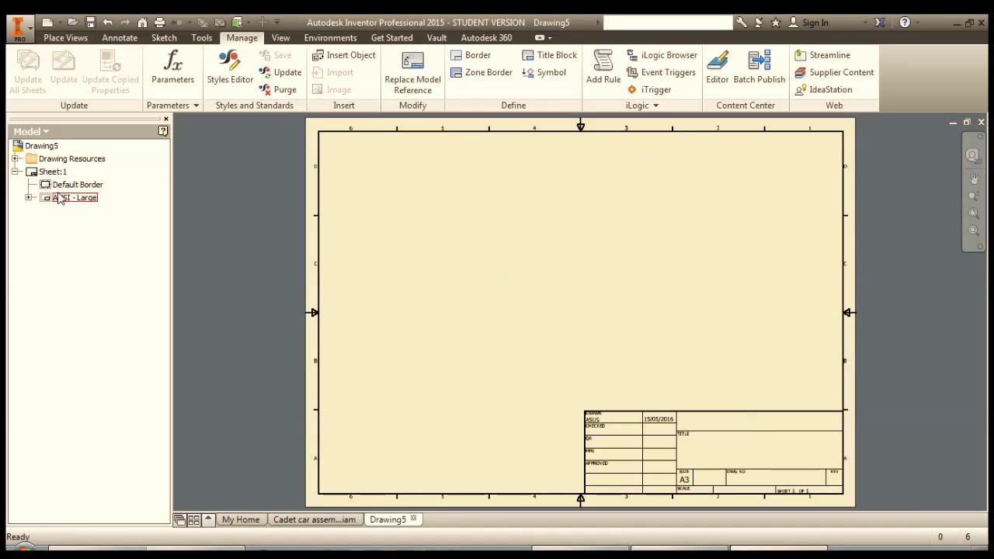
pyautogui.click(28, 197)
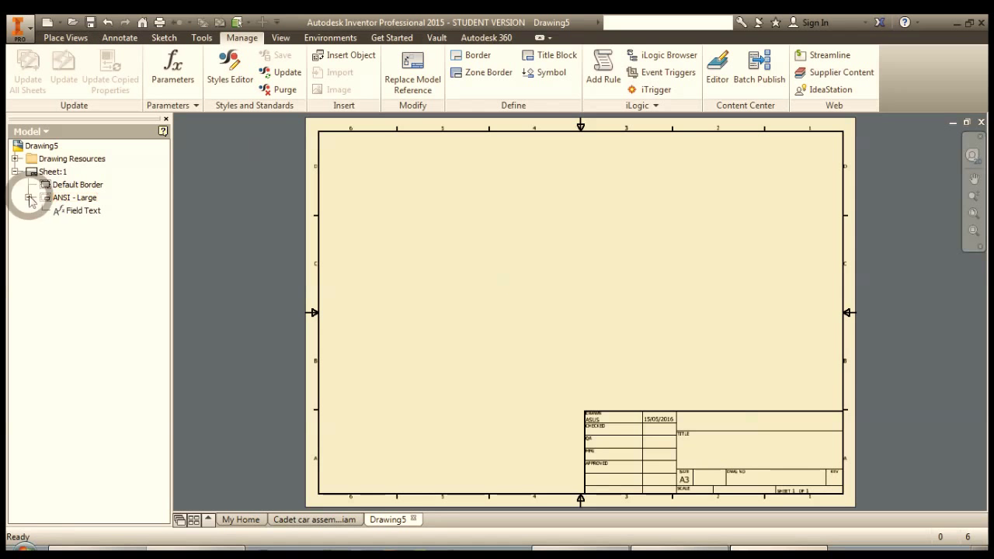
pyautogui.click(55, 198)
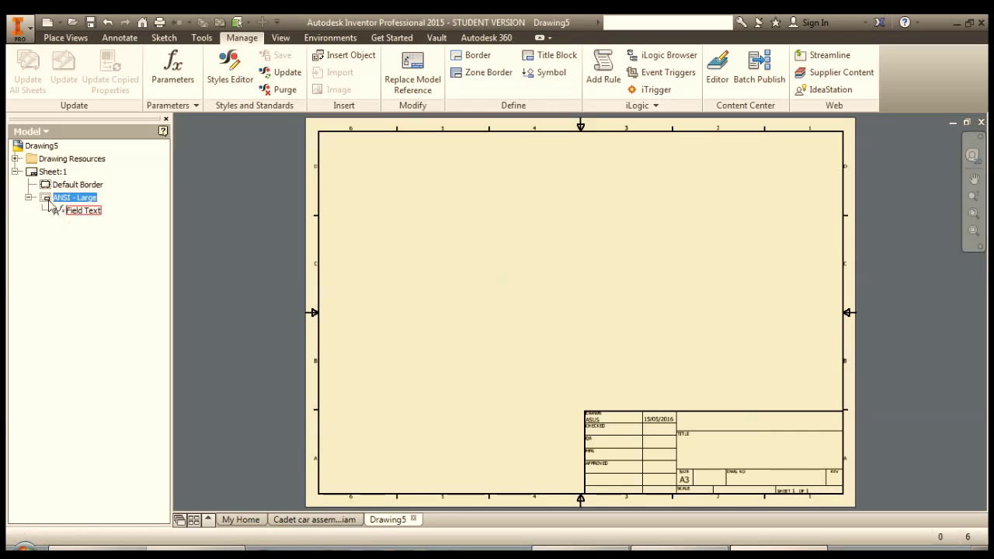
pyautogui.rightClick(48, 200)
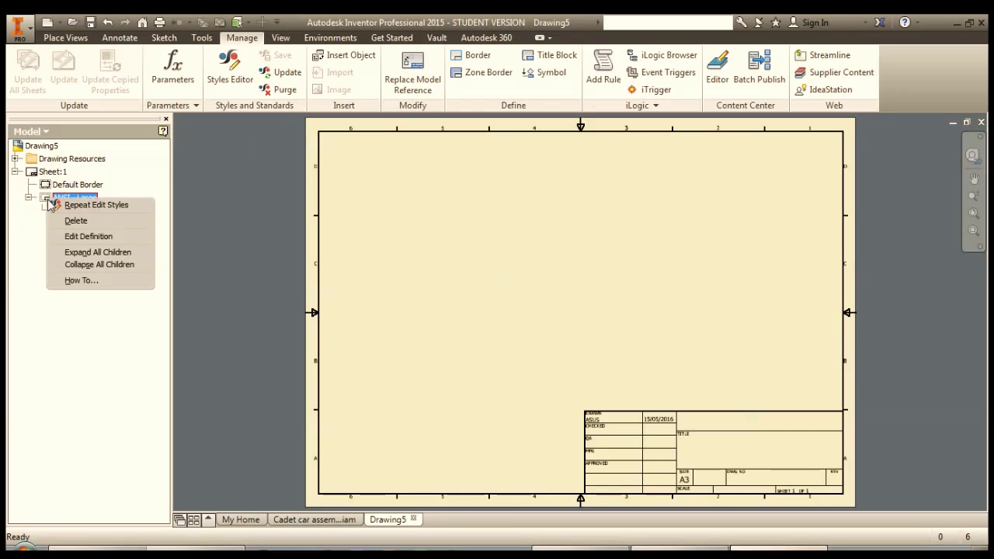
pyautogui.click(73, 234)
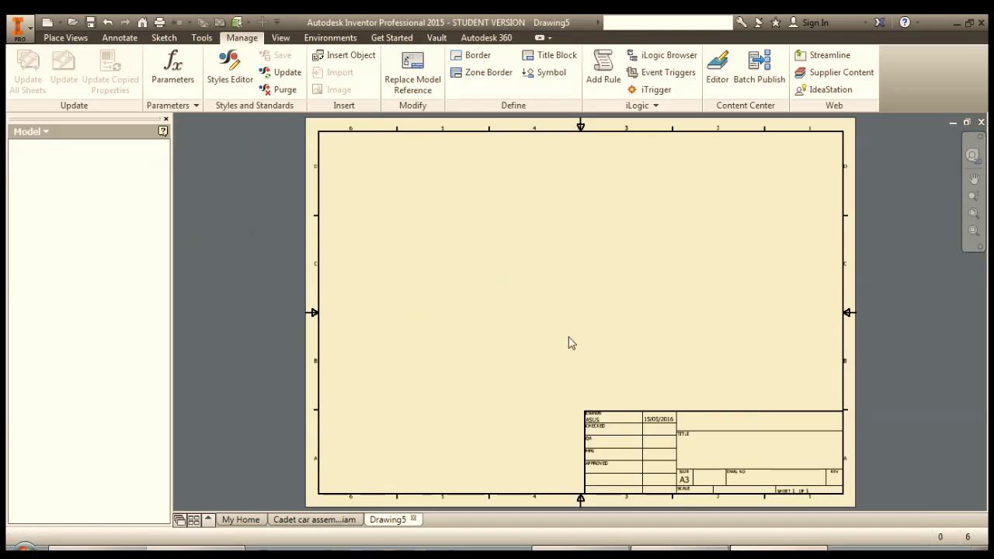
pyautogui.scroll(5, 691, 437)
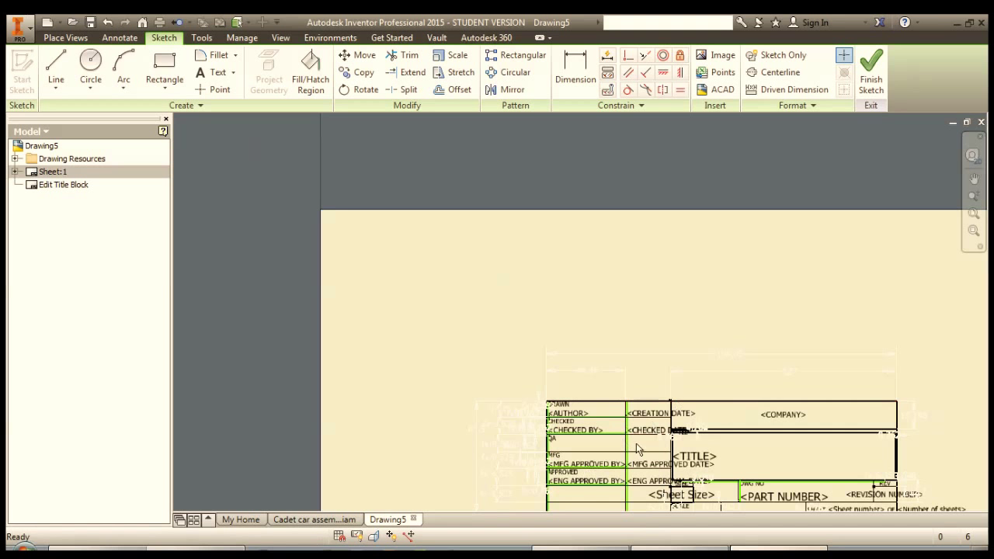
pyautogui.scroll(2, 637, 466)
pyautogui.moveTo(776, 505); pyautogui.dragTo(594, 405, button='middle')
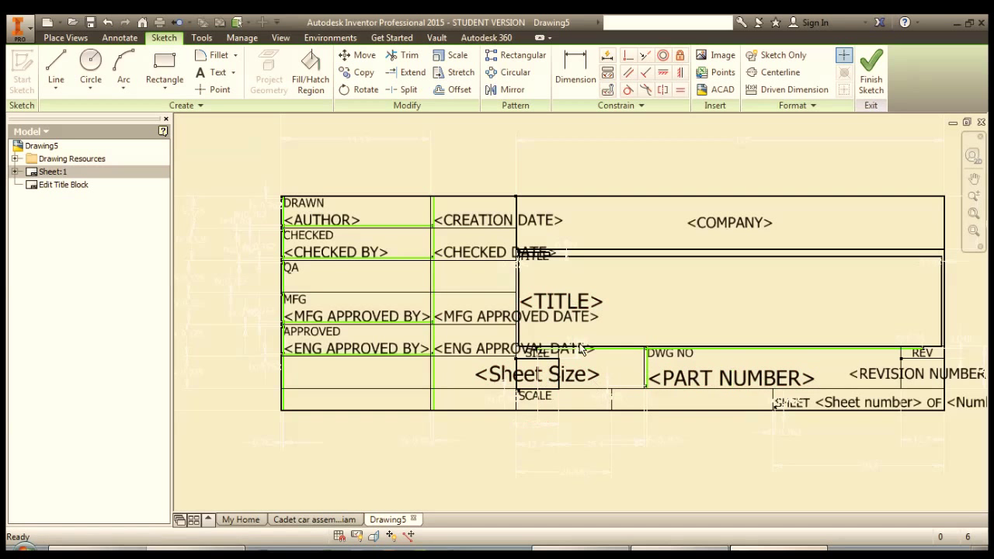
pyautogui.scroll(-2, 244, 309)
pyautogui.scroll(-2, 244, 309)
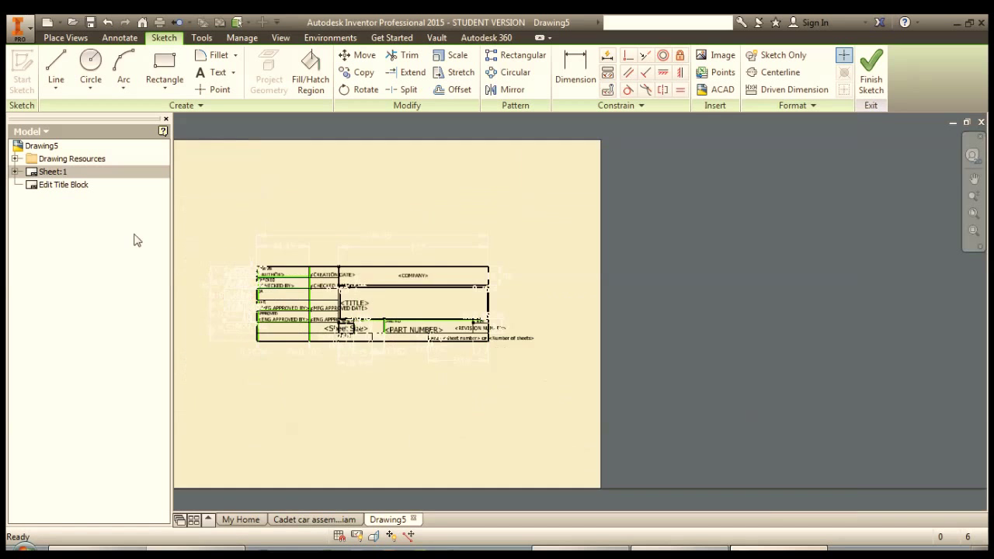
pyautogui.click(871, 72)
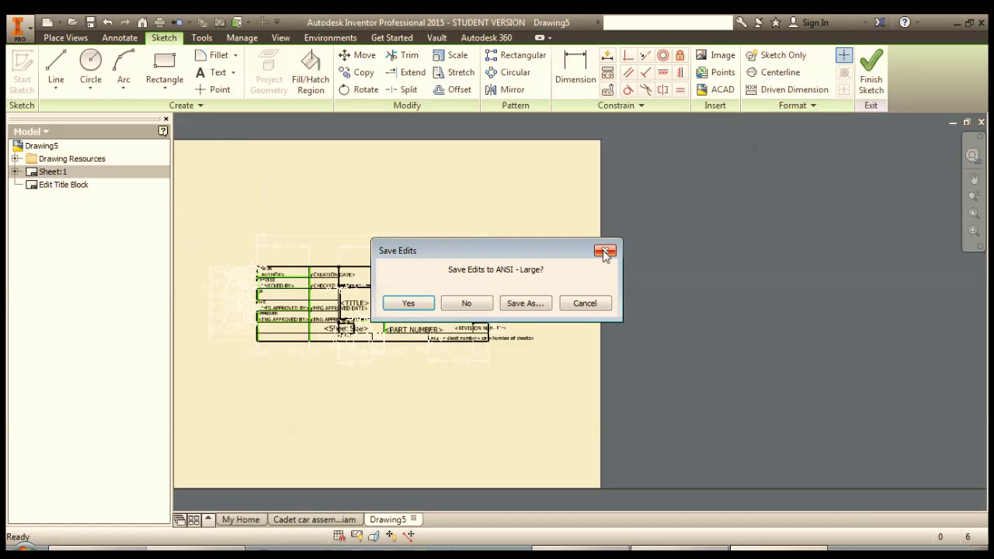
pyautogui.click(466, 303)
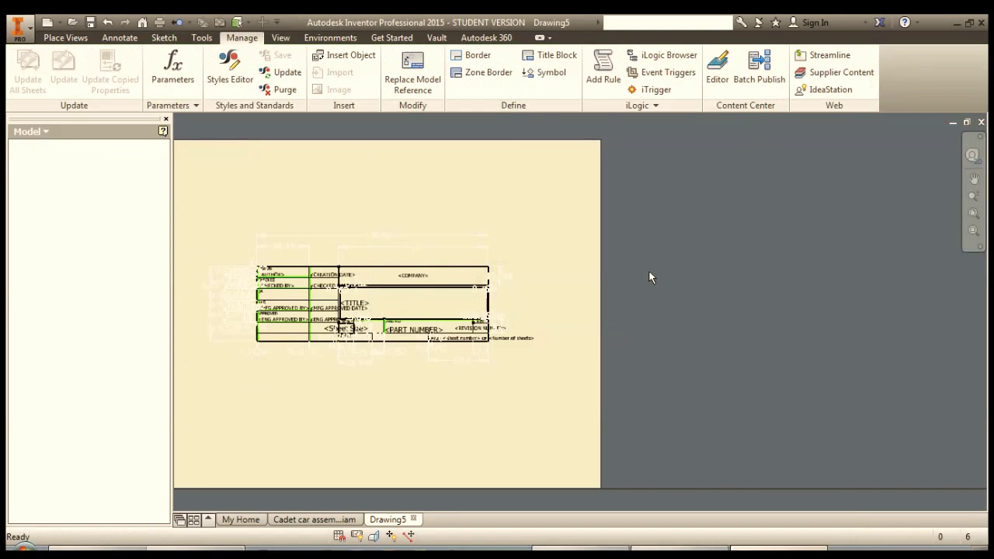
pyautogui.moveTo(651, 317); pyautogui.dragTo(679, 331)
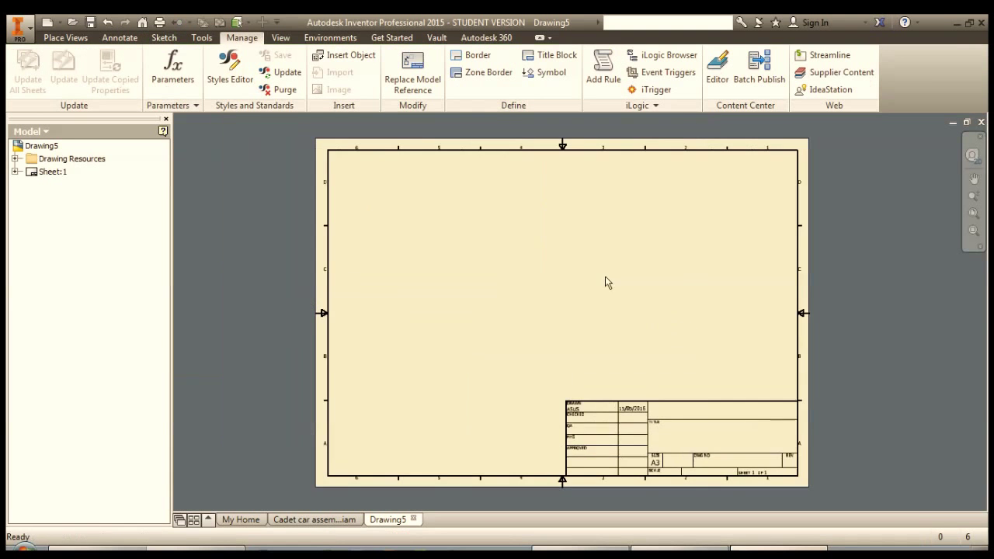
# Step: Place a Right-orientation base view of the Cadet car at 1/2 scale on the sheet
pyautogui.click(74, 36)
pyautogui.click(21, 64)
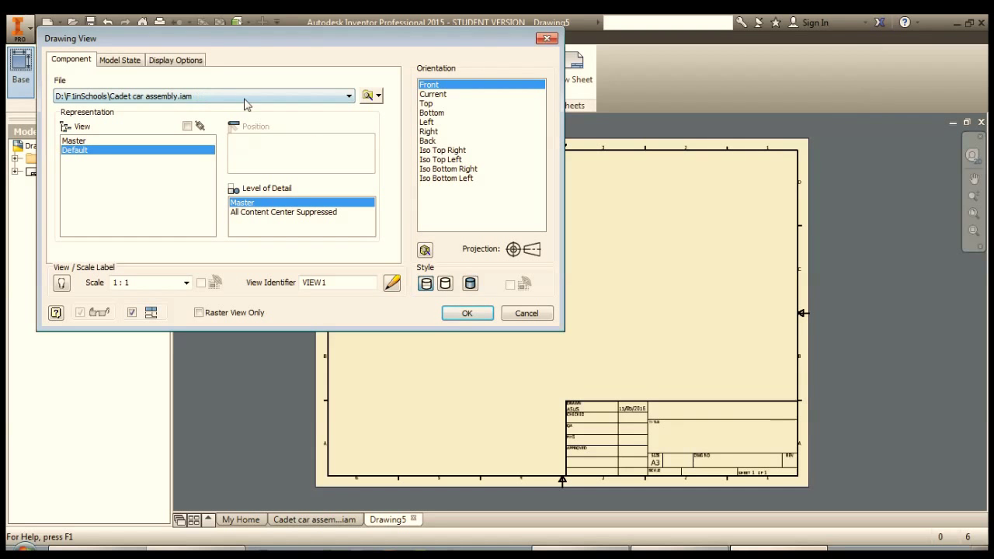
pyautogui.click(428, 123)
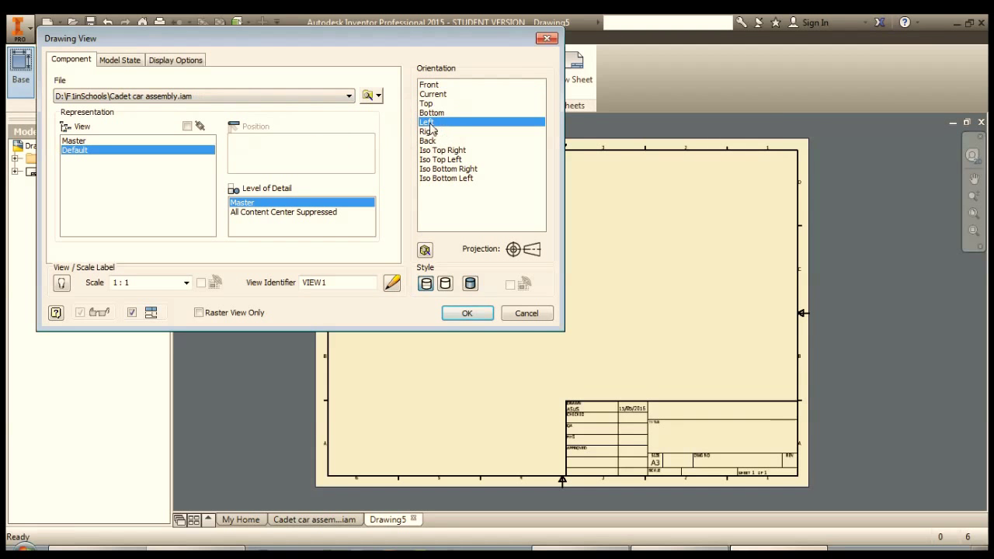
pyautogui.click(429, 131)
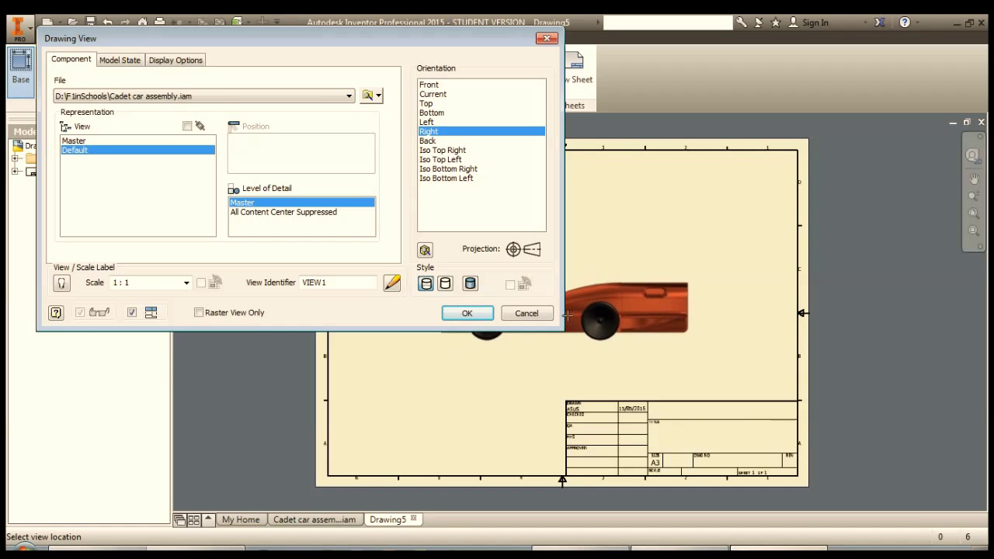
pyautogui.click(186, 283)
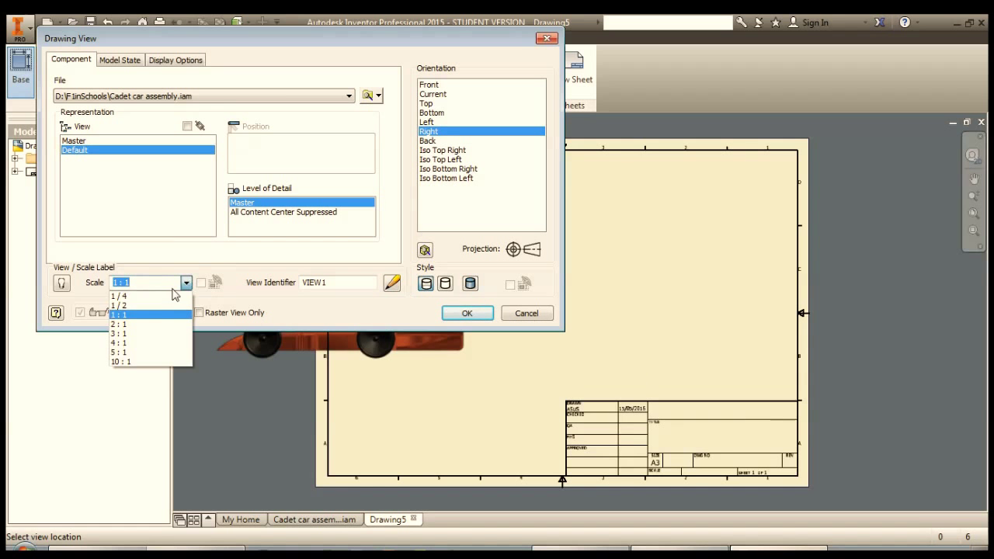
pyautogui.click(153, 311)
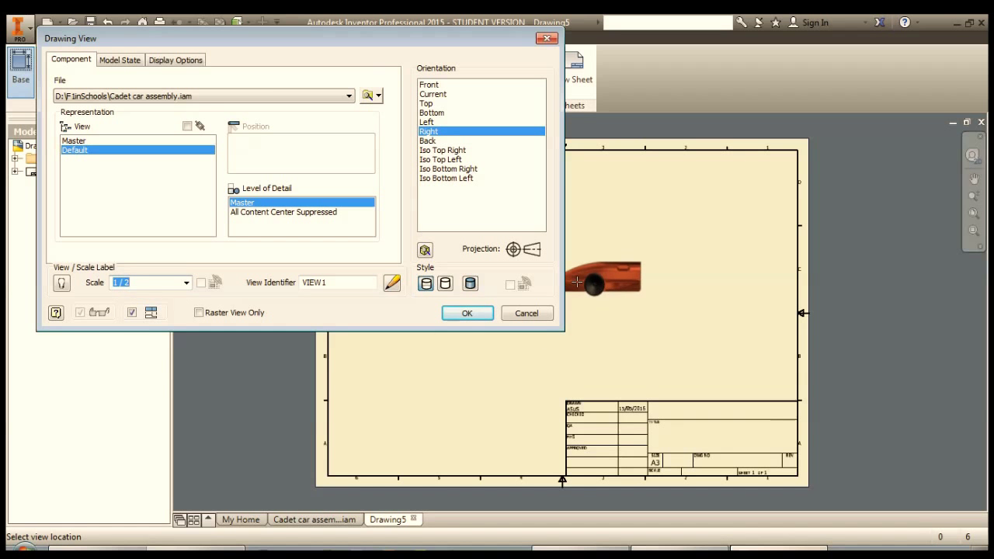
pyautogui.click(577, 280)
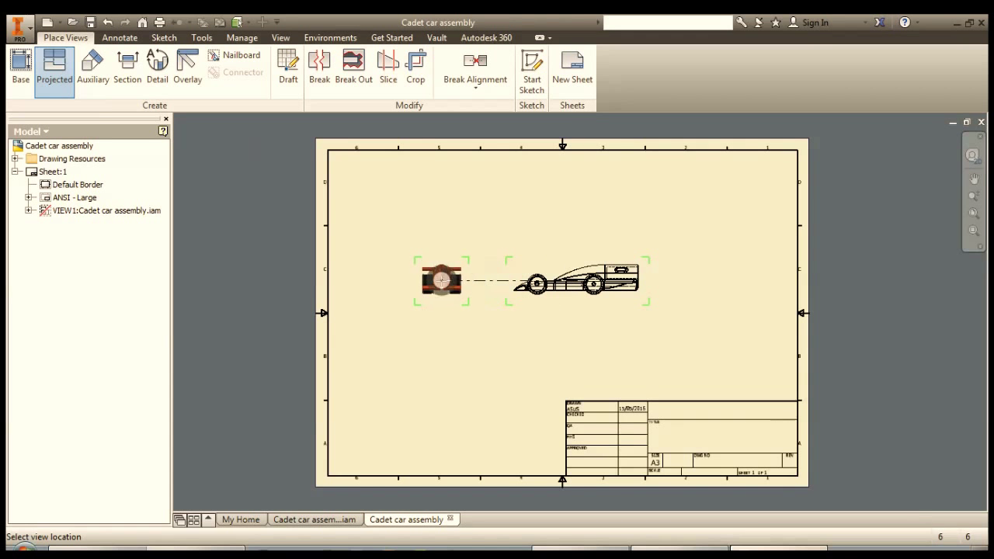
# Step: Project left and right end views, bottom and top views, and an upper-left isometric from the side view
pyautogui.click(441, 280)
pyautogui.click(711, 281)
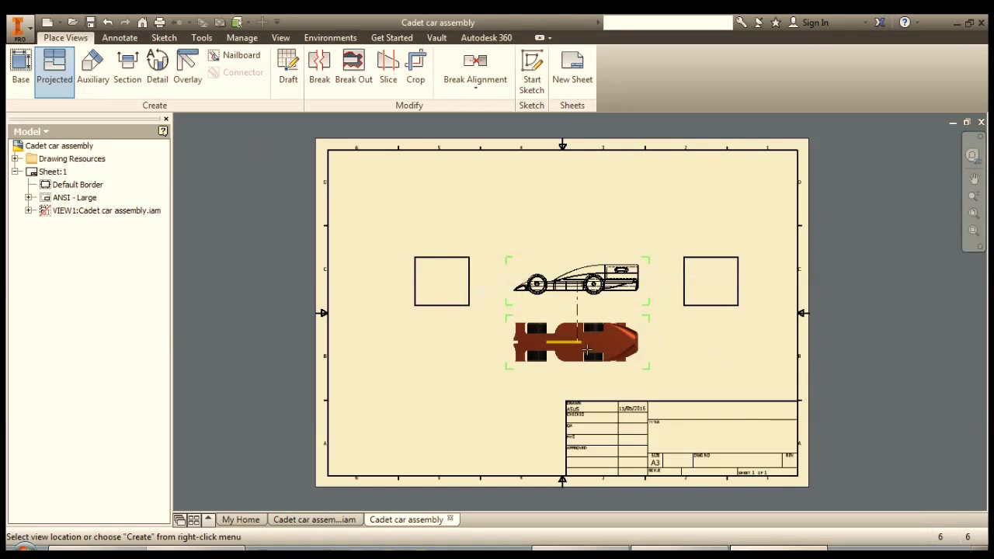
pyautogui.click(584, 351)
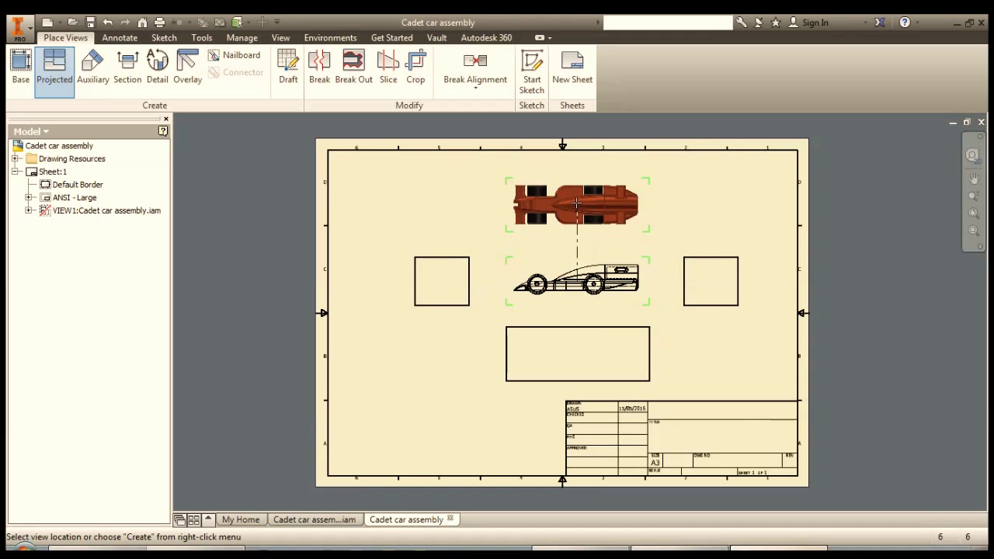
pyautogui.click(577, 199)
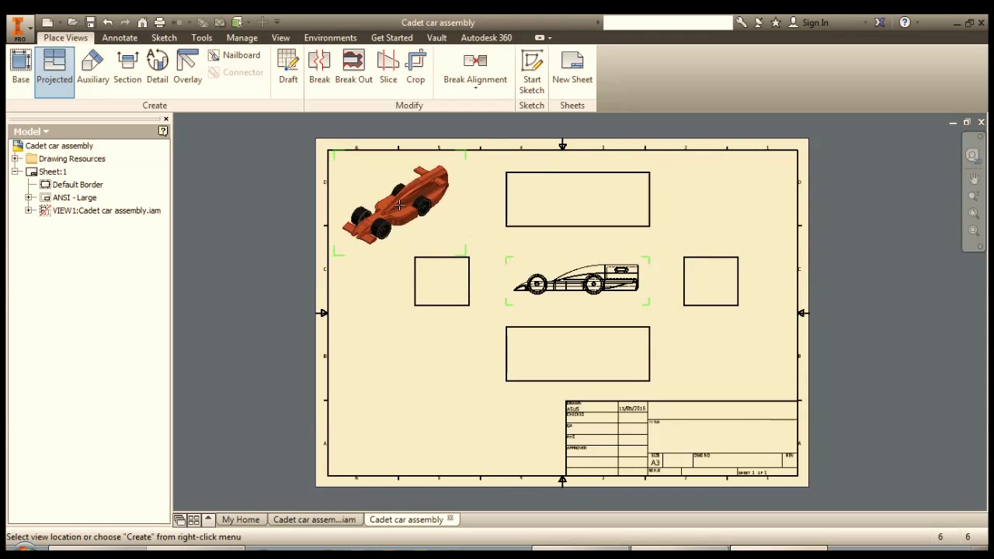
pyautogui.click(398, 205)
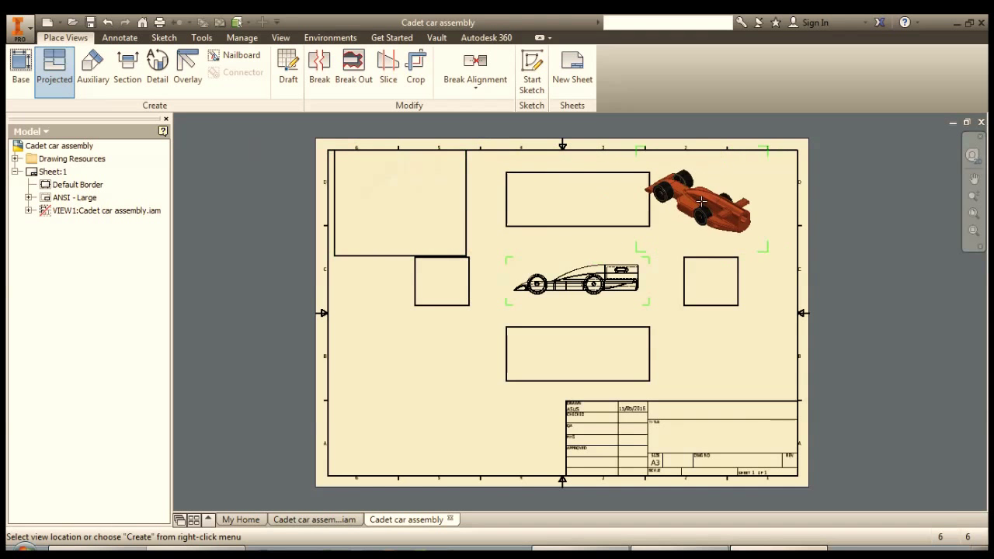
pyautogui.rightClick(701, 202)
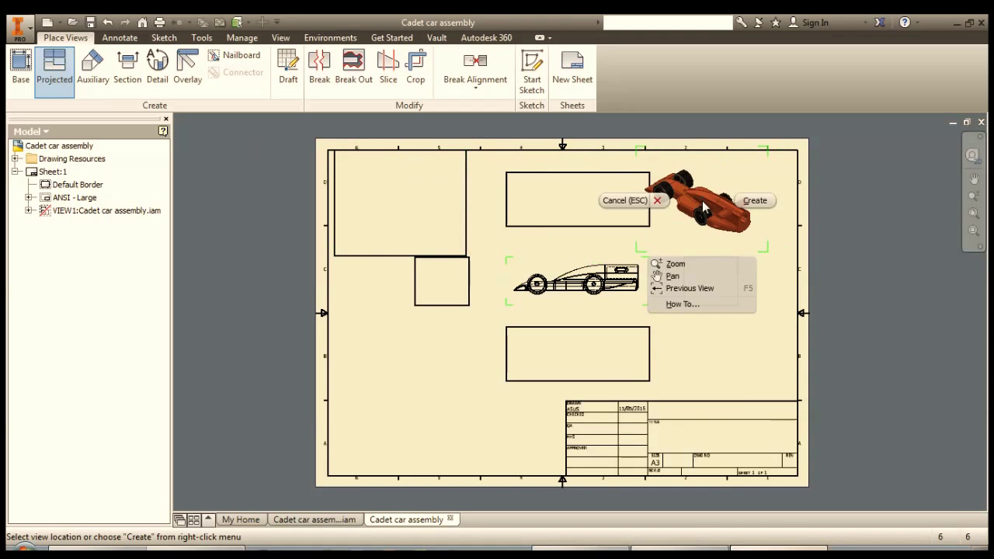
pyautogui.click(748, 200)
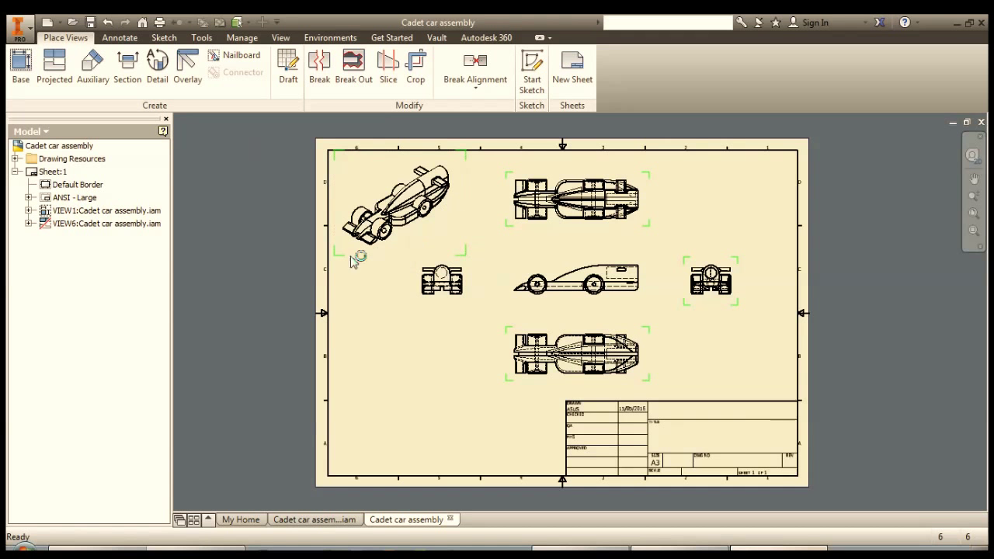
# Step: Drag the isometric to the bottom-left corner and even out the side, end and bottom view spacing
pyautogui.moveTo(345, 259); pyautogui.dragTo(350, 318)
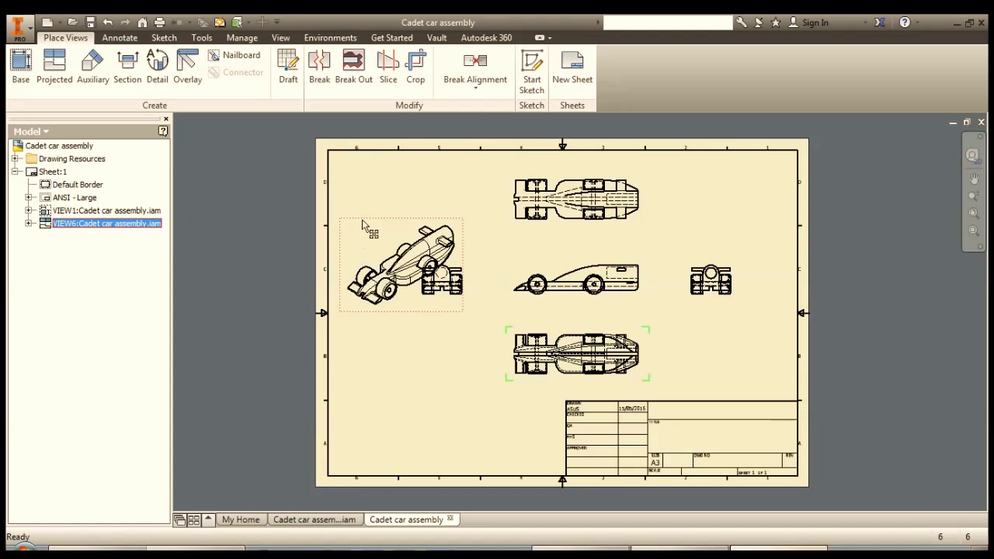
pyautogui.moveTo(362, 225); pyautogui.dragTo(360, 379)
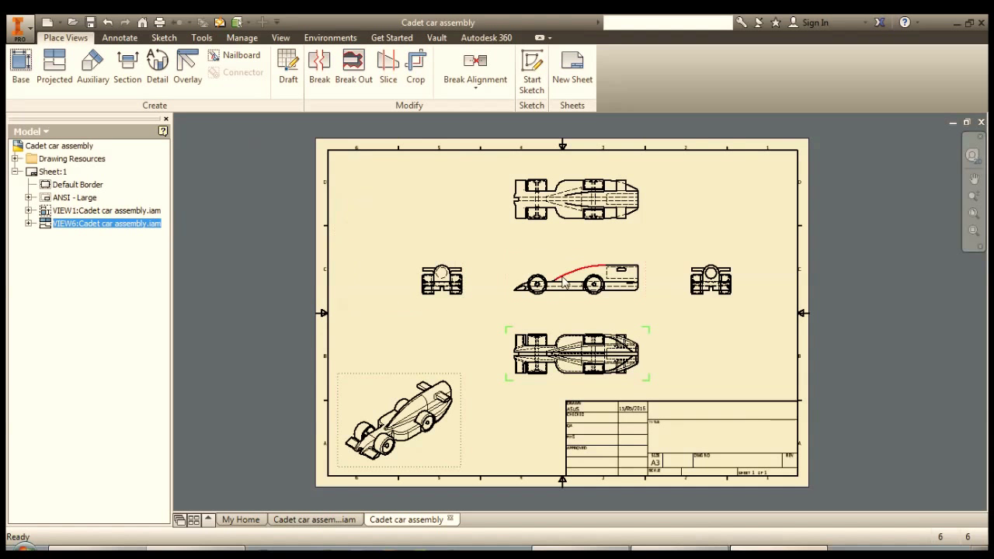
pyautogui.moveTo(550, 254); pyautogui.dragTo(533, 254)
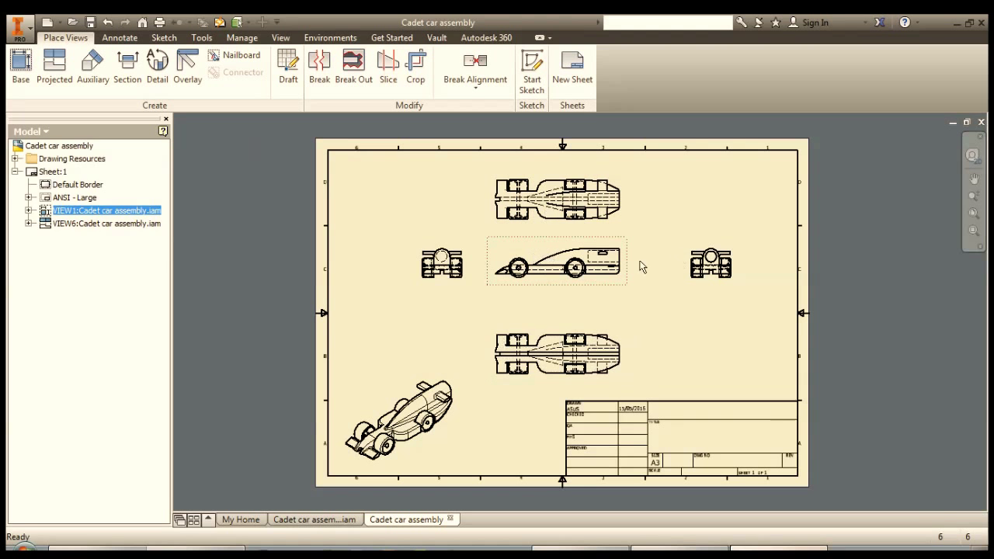
pyautogui.moveTo(473, 264); pyautogui.dragTo(443, 264)
pyautogui.moveTo(556, 328)
pyautogui.mouseDown()
pyautogui.moveTo(559, 308)
pyautogui.moveTo(572, 330)
pyautogui.mouseUp()
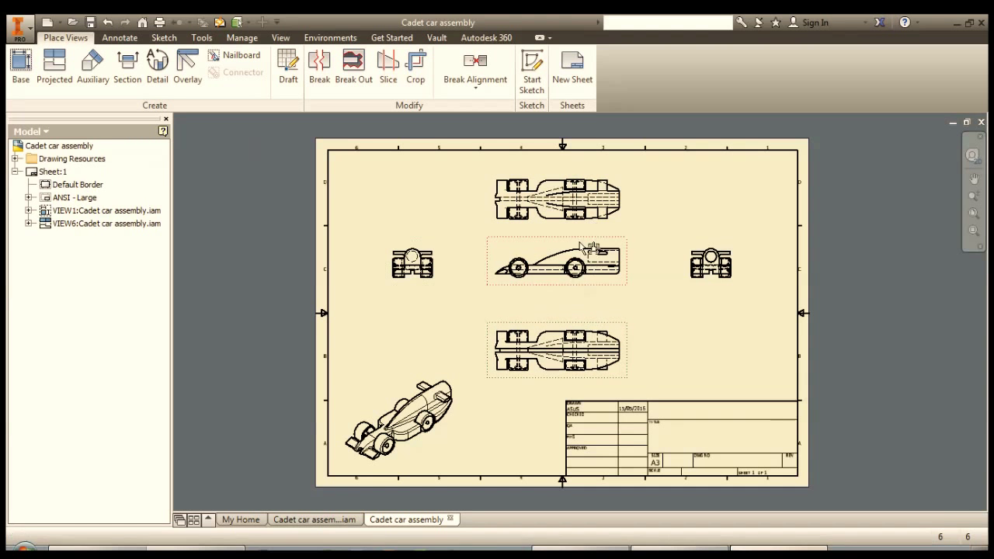
pyautogui.moveTo(583, 247)
pyautogui.mouseDown()
pyautogui.moveTo(582, 236)
pyautogui.moveTo(583, 255)
pyautogui.mouseUp()
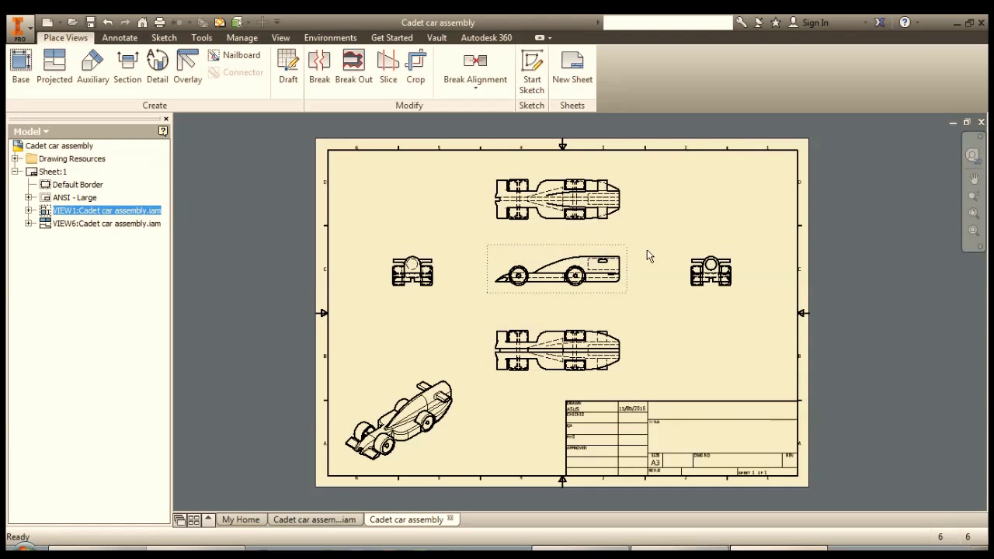
pyautogui.click(684, 214)
pyautogui.scroll(-2, 565, 234)
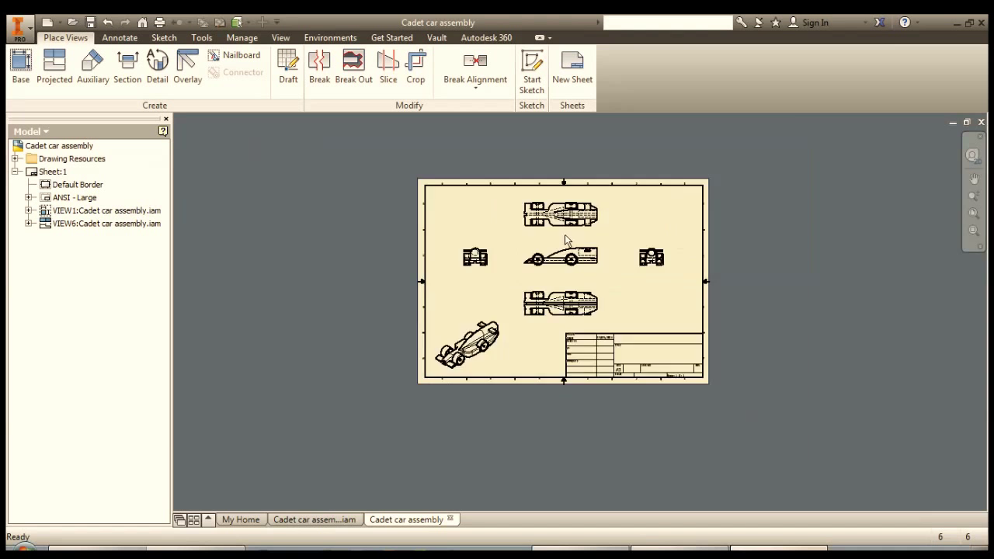
pyautogui.scroll(5, 565, 235)
pyautogui.scroll(3, 565, 235)
pyautogui.scroll(-2, 564, 234)
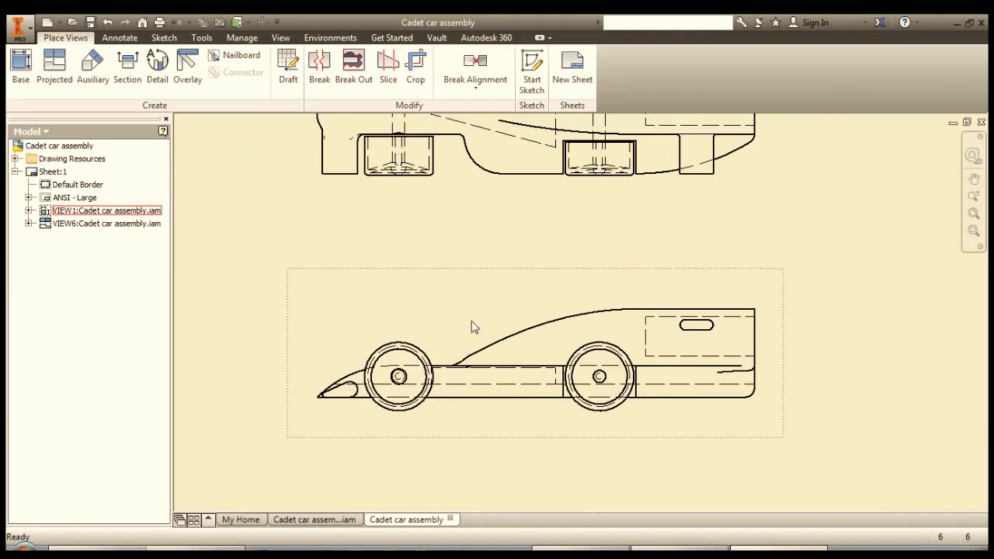
pyautogui.scroll(-4, 471, 322)
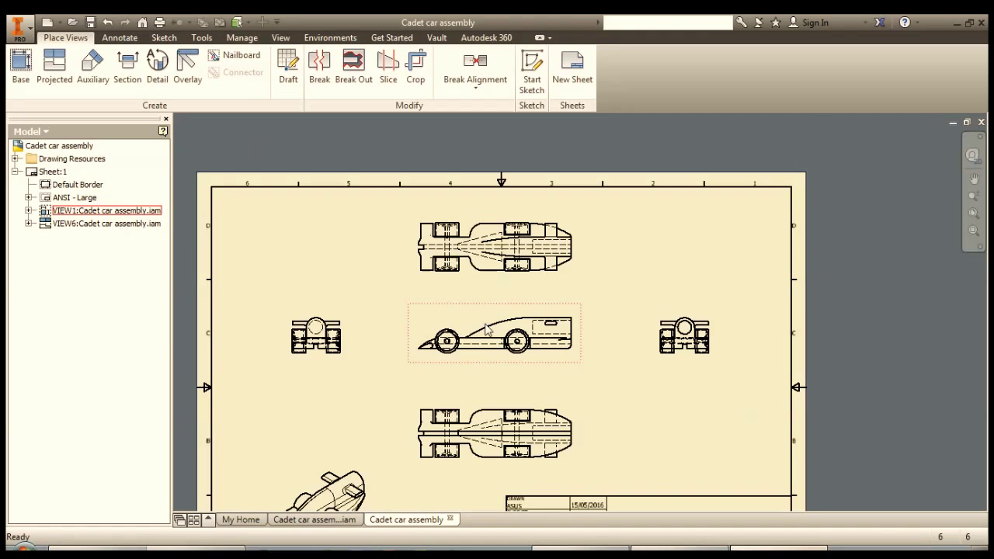
# Step: Switch the isometric view to the Shaded display style in its Drawing View settings
pyautogui.scroll(-3, 486, 325)
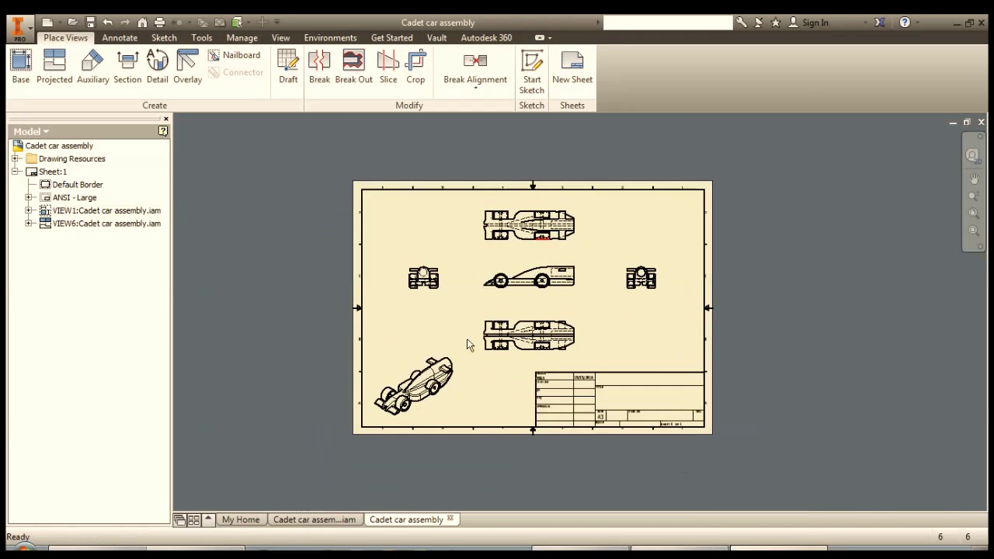
pyautogui.scroll(5, 466, 340)
pyautogui.moveTo(426, 373); pyautogui.dragTo(524, 227, button='middle')
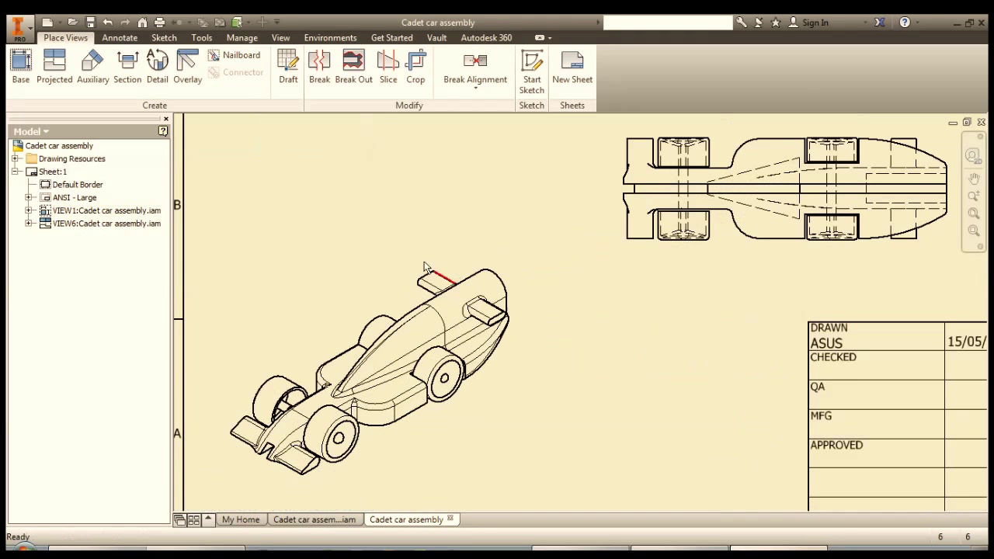
pyautogui.click(422, 255)
pyautogui.rightClick(420, 249)
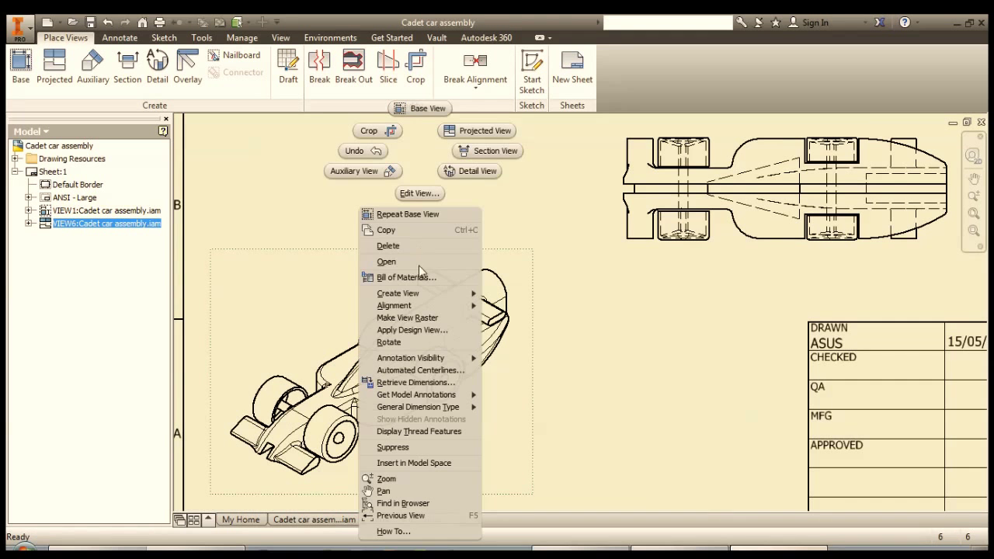
pyautogui.moveTo(421, 308)
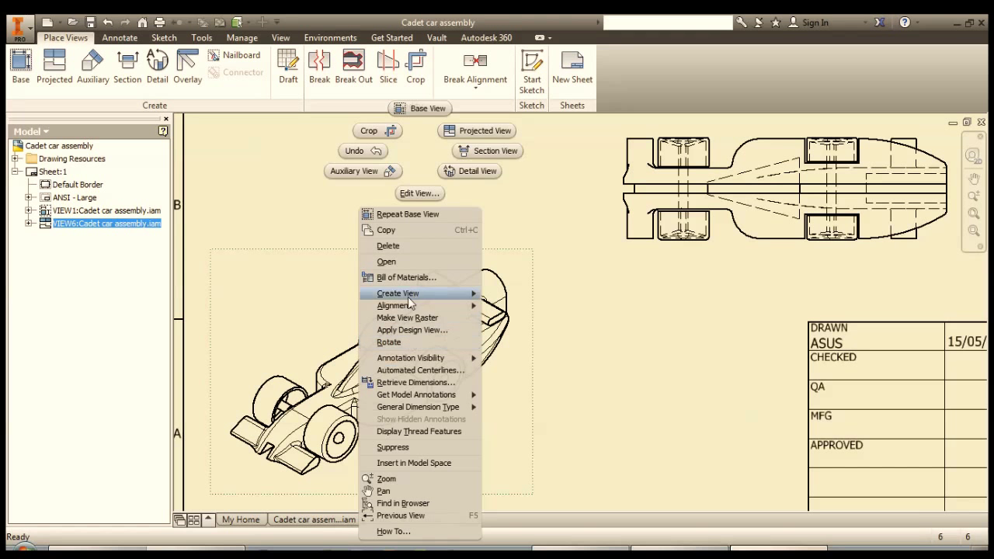
pyautogui.click(572, 417)
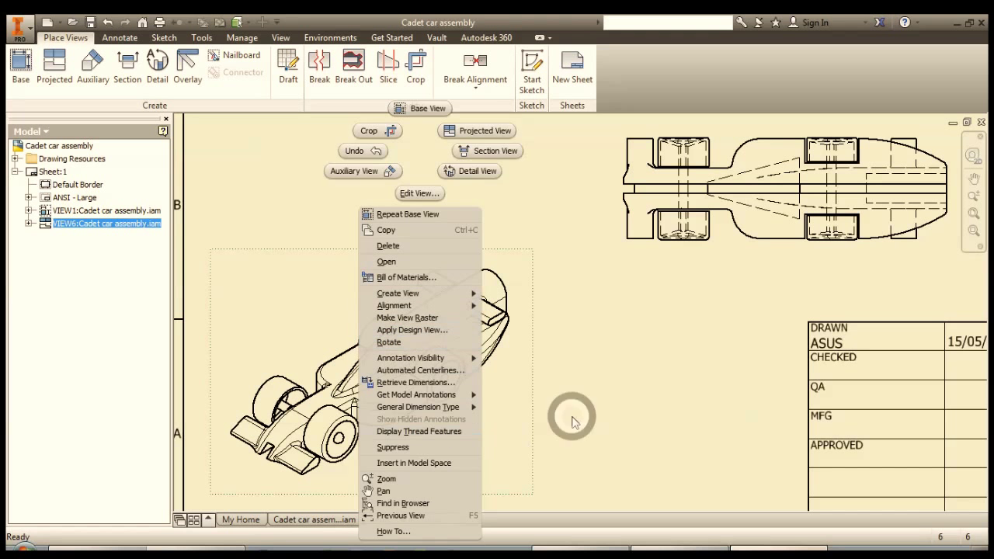
pyautogui.click(534, 417)
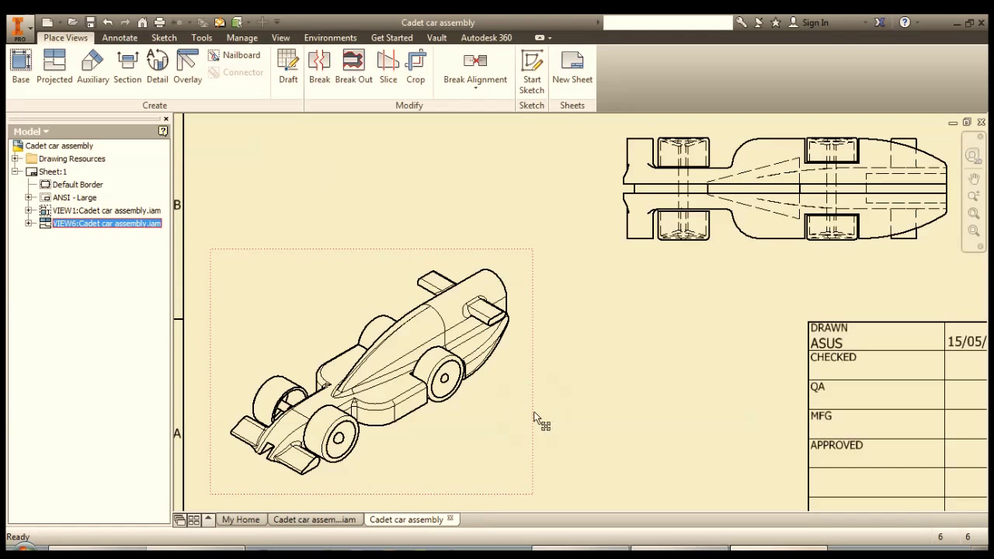
pyautogui.doubleClick(535, 419)
pyautogui.click(471, 284)
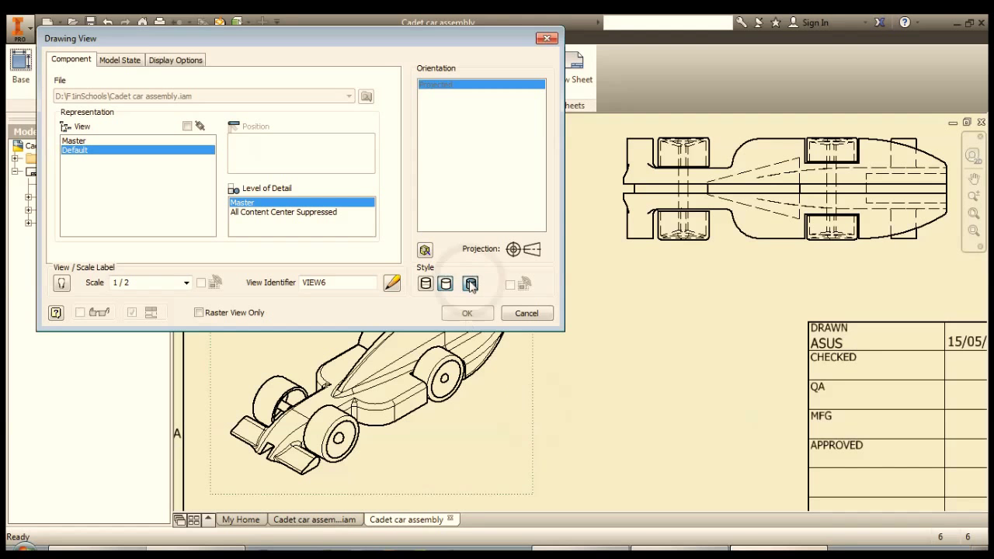
pyautogui.click(467, 313)
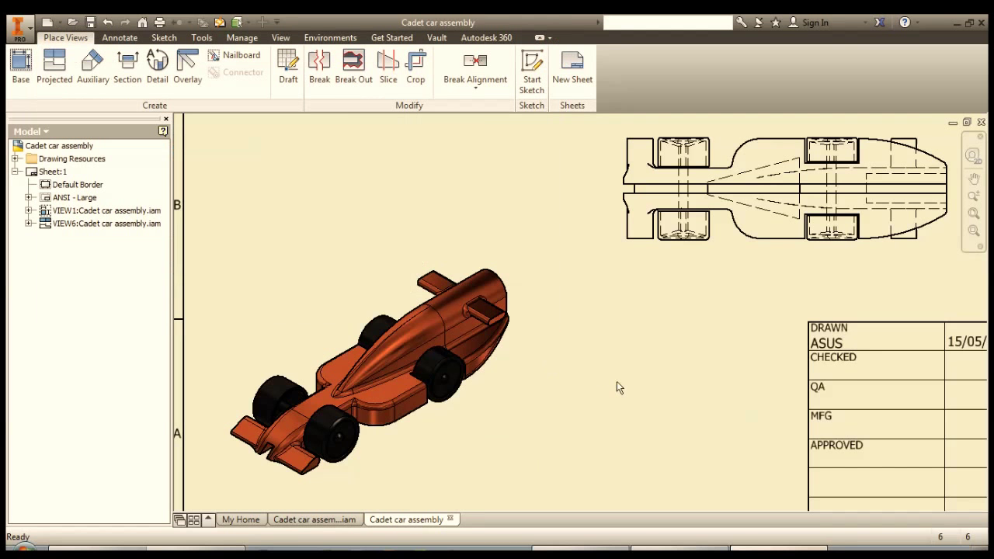
pyautogui.scroll(5, 616, 387)
pyautogui.moveTo(653, 355); pyautogui.dragTo(504, 427, button='middle')
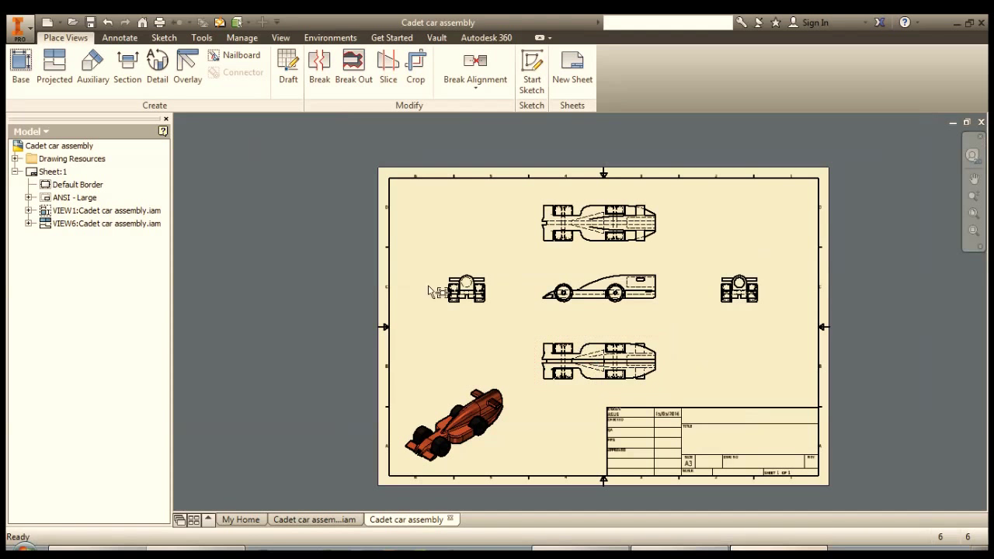
# Step: Dimension the front block width in the top view as 16.00, placed above the view
pyautogui.click(120, 39)
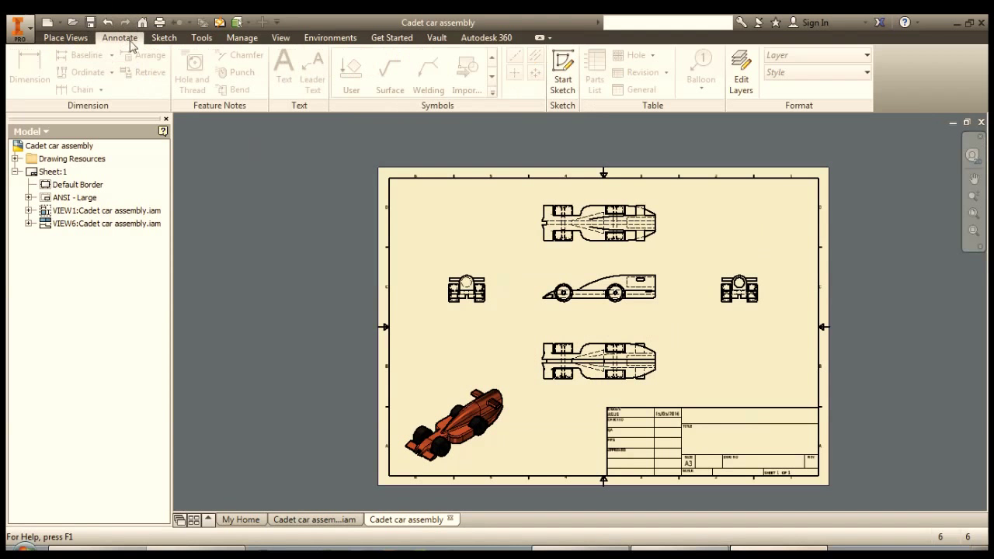
pyautogui.click(30, 71)
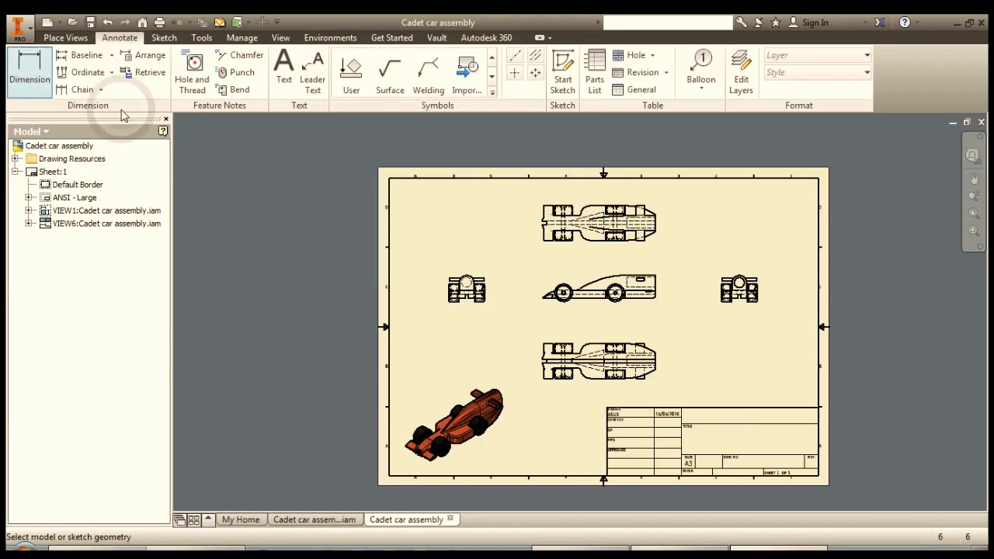
pyautogui.scroll(-3, 599, 273)
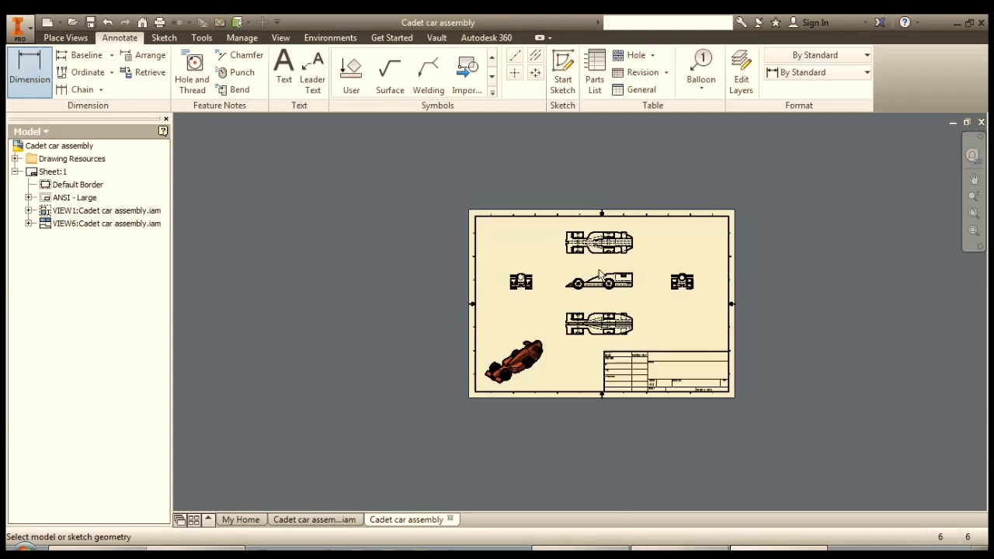
pyautogui.scroll(5, 598, 272)
pyautogui.scroll(2, 614, 264)
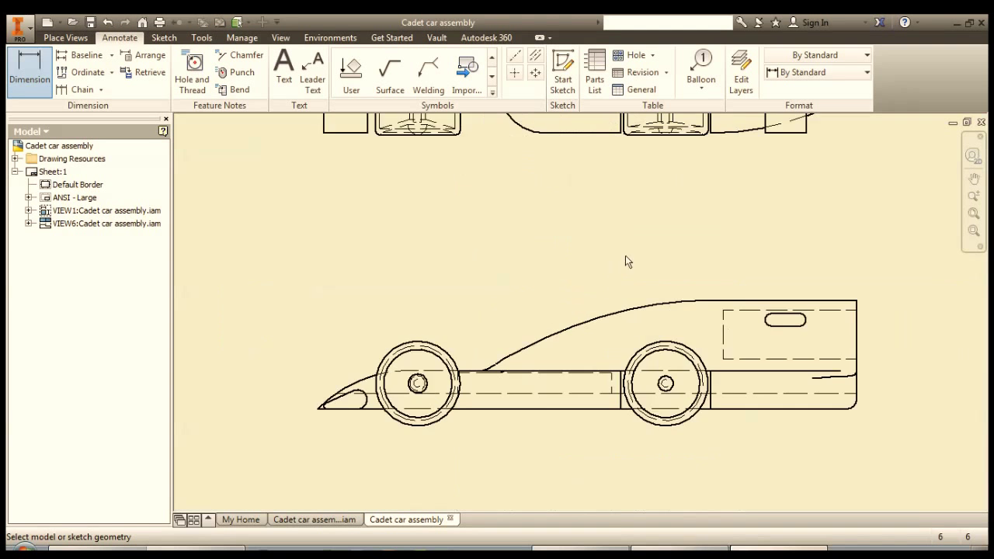
pyautogui.moveTo(625, 256)
pyautogui.mouseDown(button='middle')
pyautogui.moveTo(639, 288)
pyautogui.moveTo(535, 461)
pyautogui.moveTo(644, 355)
pyautogui.mouseUp(button='middle')
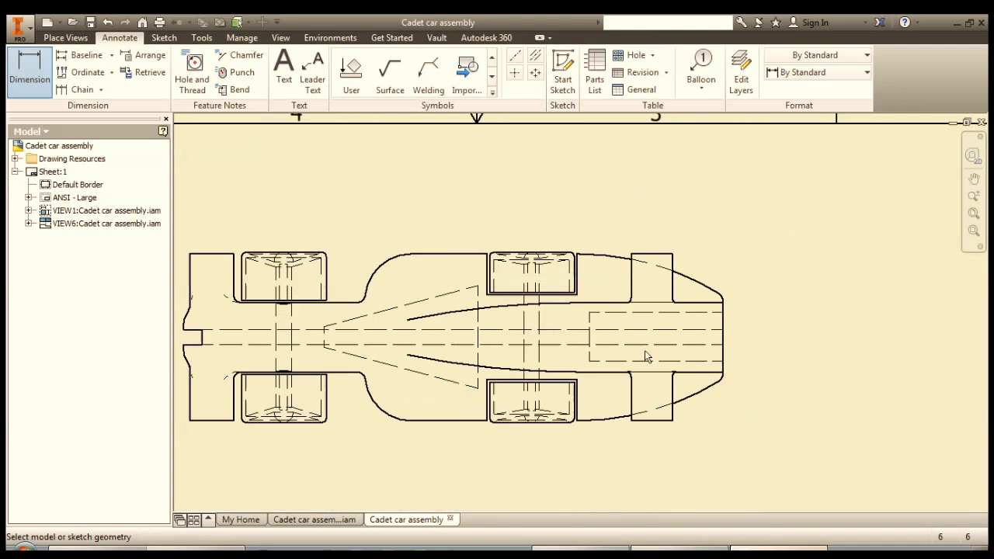
pyautogui.click(633, 270)
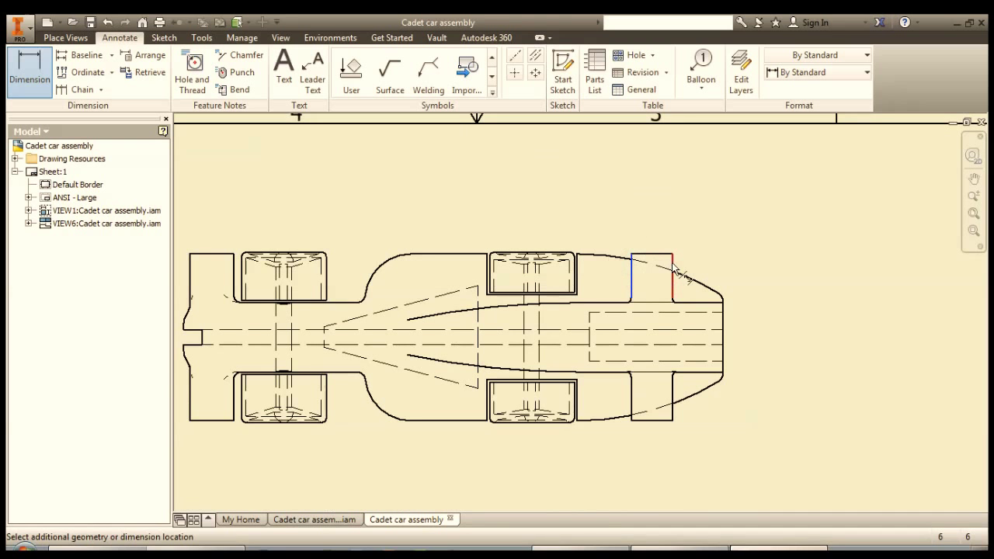
pyautogui.click(671, 262)
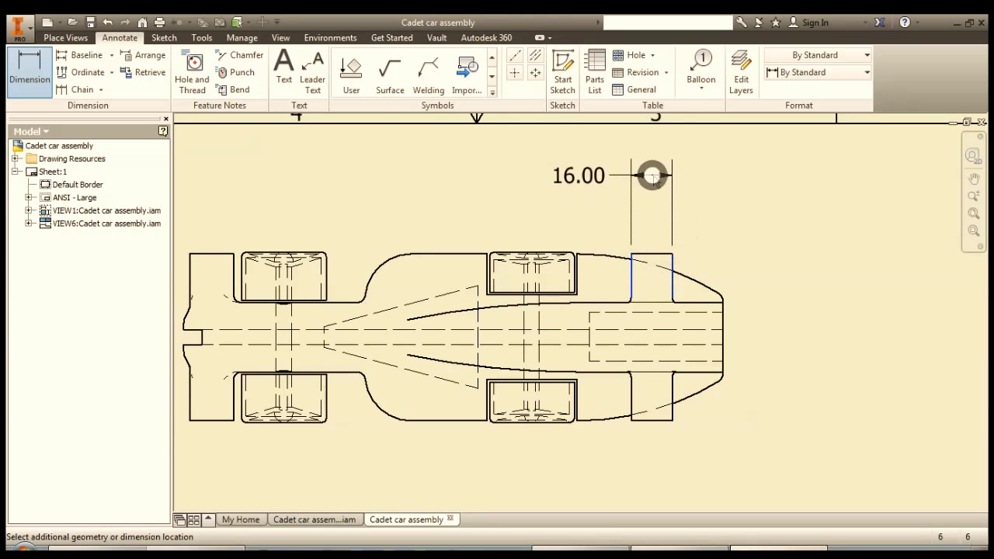
pyautogui.click(657, 175)
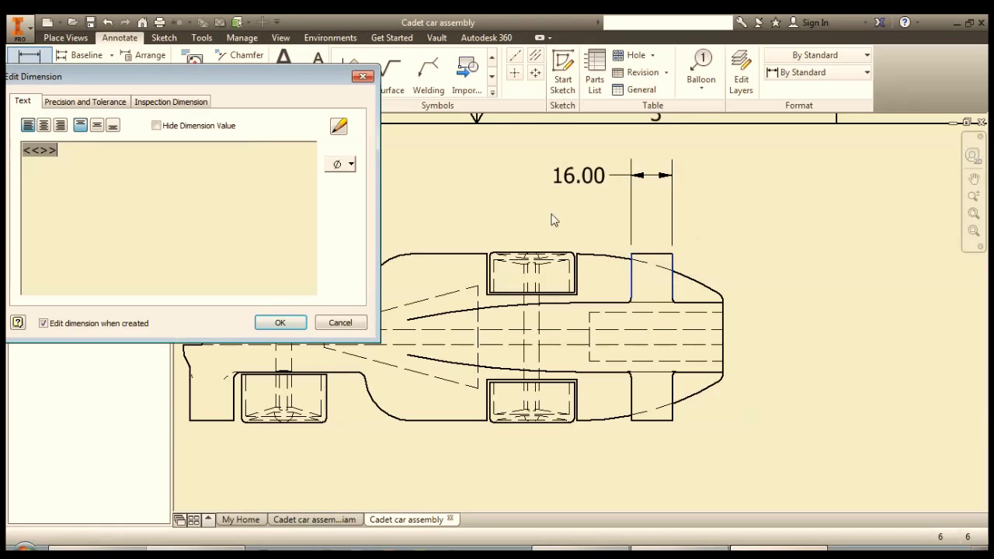
pyautogui.click(280, 323)
# Step: Dimension the rear block width as 17.00 with a centred 'Rule 6.1' line above the value
pyautogui.moveTo(308, 217); pyautogui.dragTo(544, 255, button='middle')
pyautogui.click(427, 310)
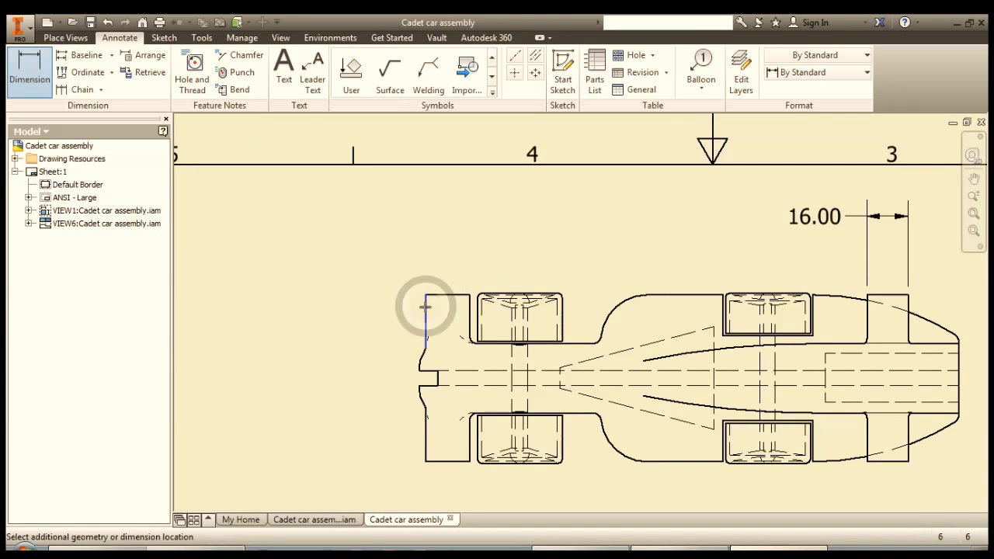
pyautogui.click(471, 315)
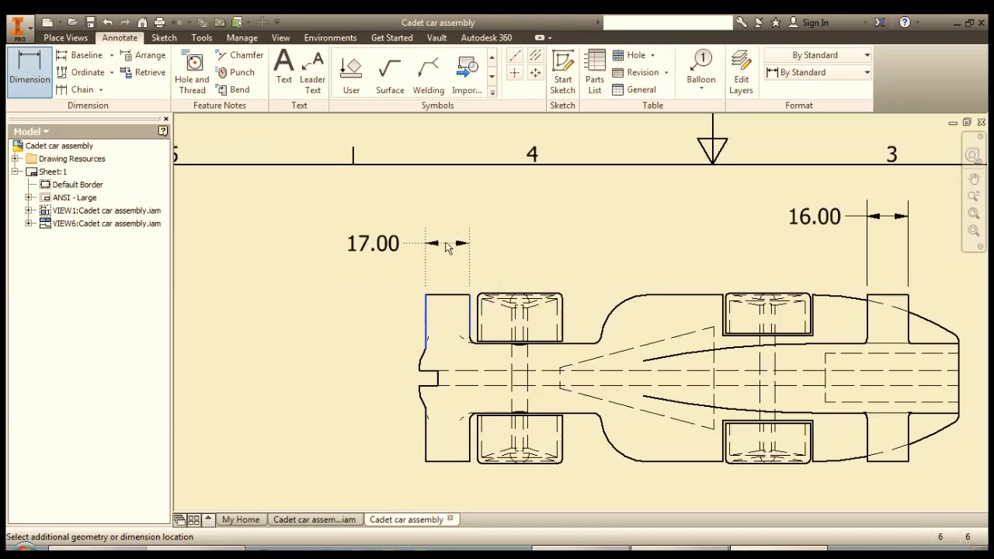
pyautogui.click(443, 223)
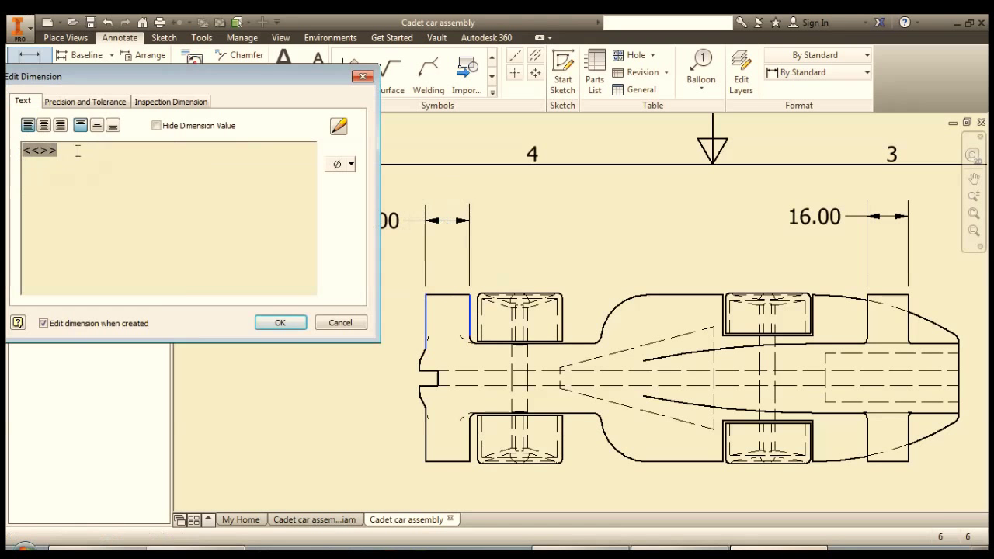
pyautogui.press('Return')
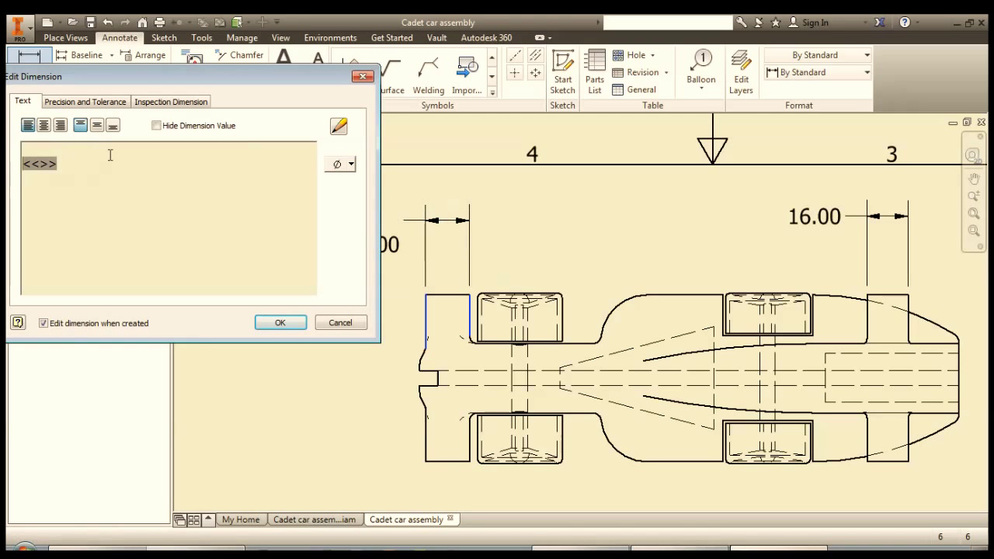
pyautogui.write('Rul')
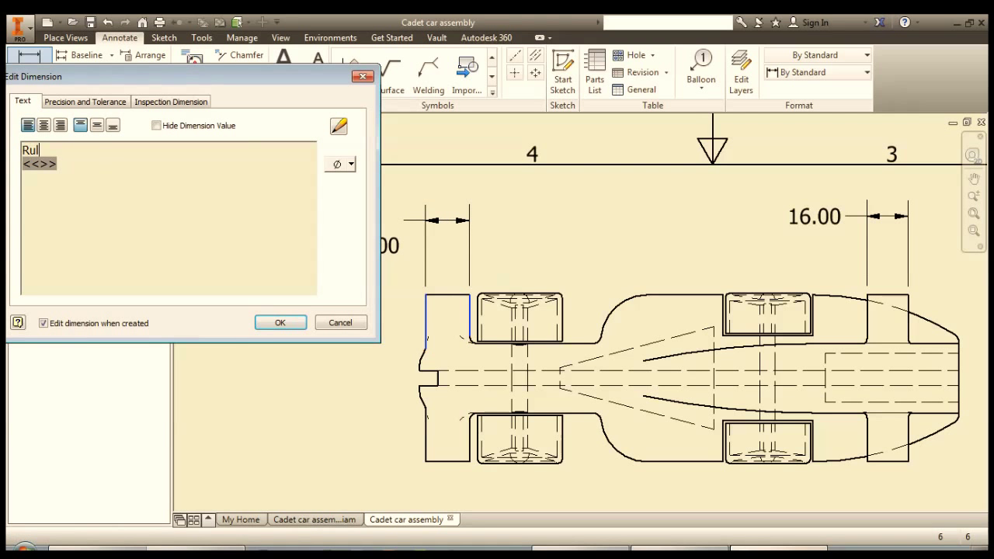
pyautogui.write('e 6.1')
pyautogui.moveTo(108, 158); pyautogui.dragTo(22, 147)
pyautogui.click(44, 125)
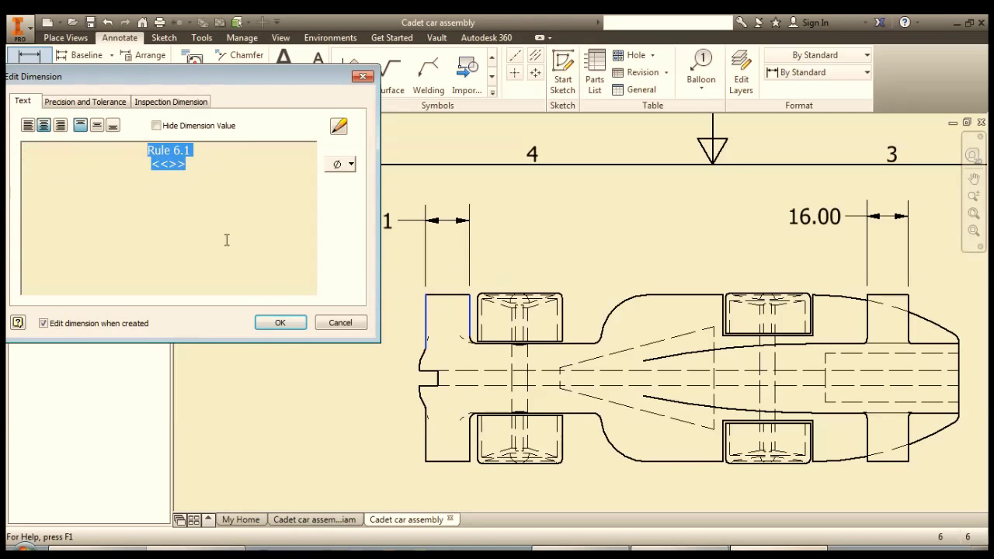
pyautogui.click(281, 322)
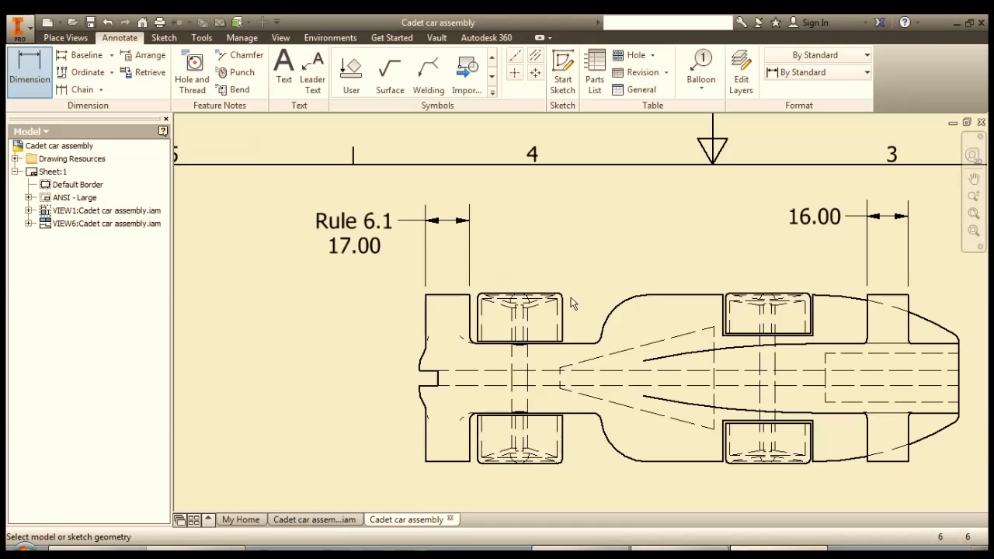
# Step: Start a leader note anchored on the virtual cargo outline, ending above the top view
pyautogui.moveTo(579, 335); pyautogui.dragTo(532, 252, button='middle')
pyautogui.scroll(3, 563, 322)
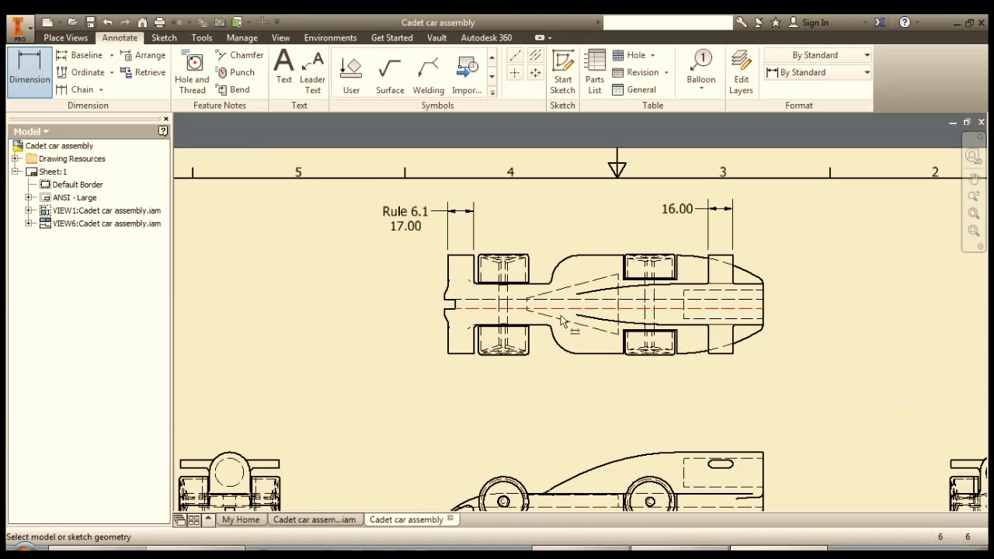
pyautogui.moveTo(568, 345); pyautogui.dragTo(577, 288, button='middle')
pyautogui.moveTo(556, 342)
pyautogui.mouseDown(button='middle')
pyautogui.moveTo(561, 313)
pyautogui.moveTo(522, 358)
pyautogui.mouseUp(button='middle')
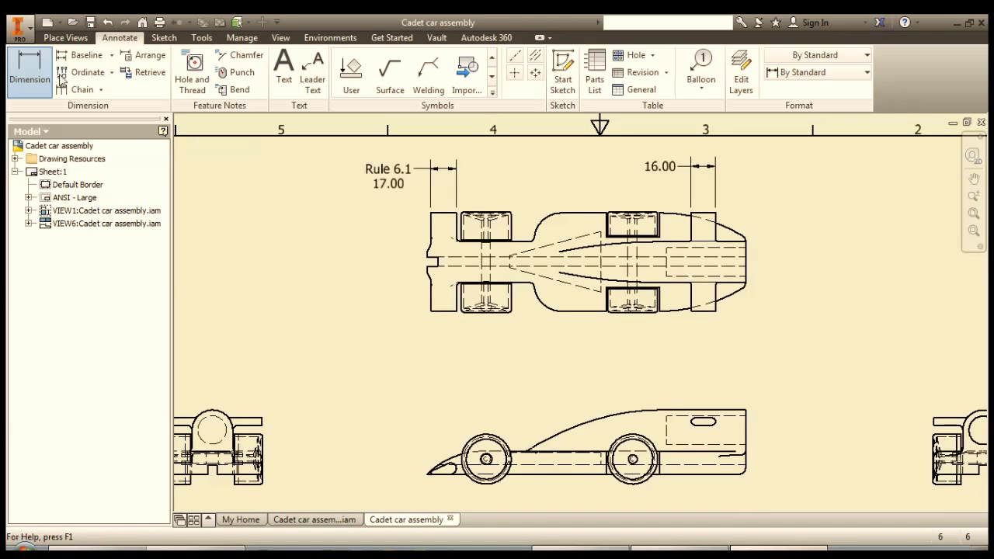
pyautogui.click(132, 57)
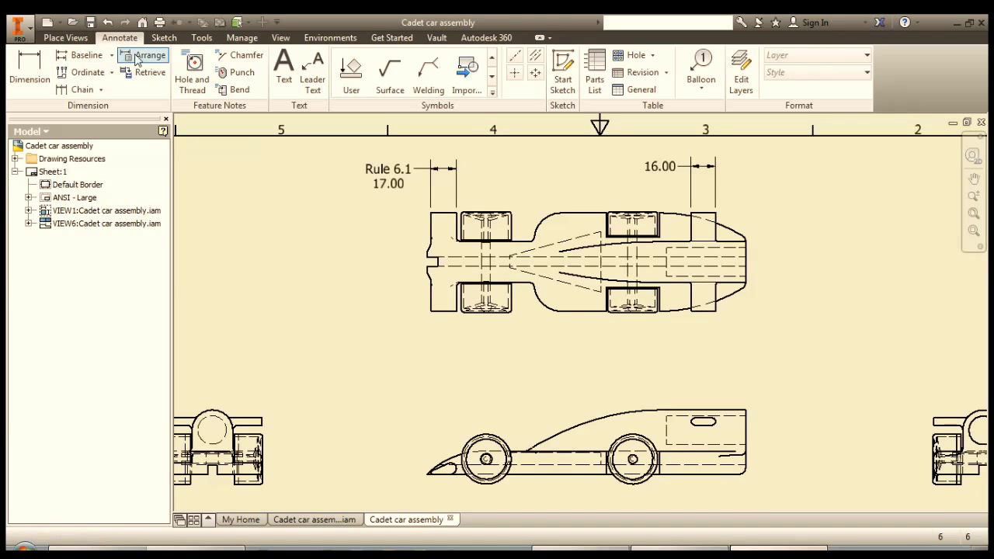
pyautogui.click(313, 69)
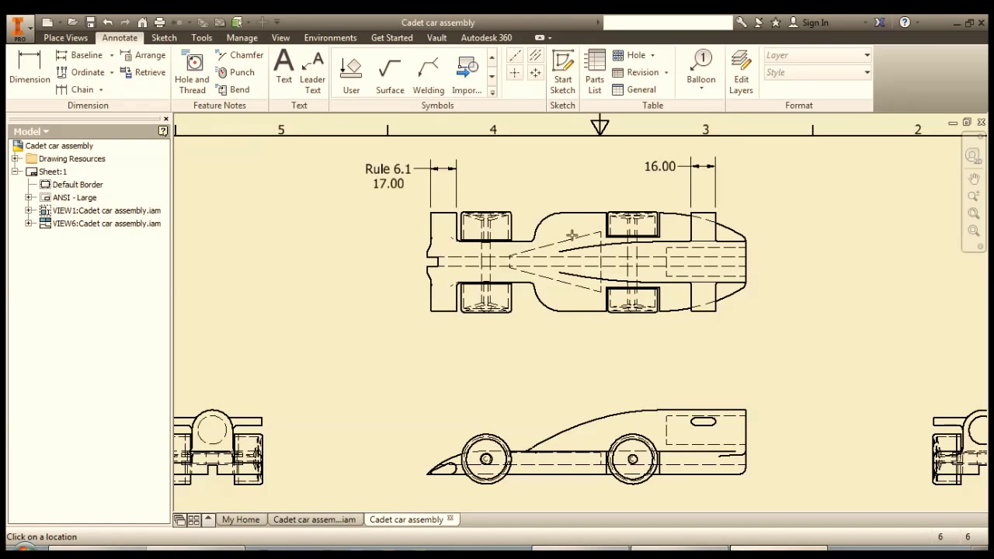
pyautogui.click(580, 233)
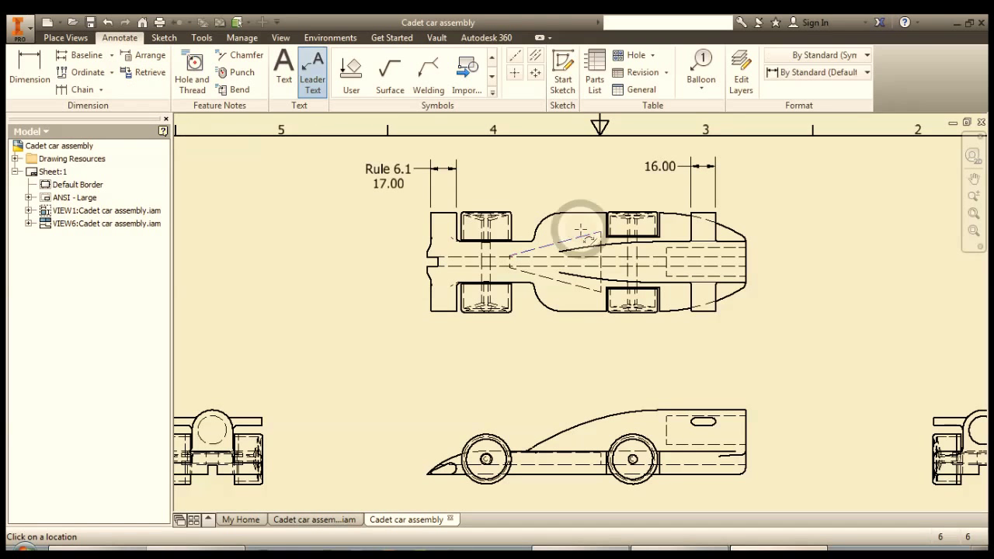
pyautogui.click(561, 180)
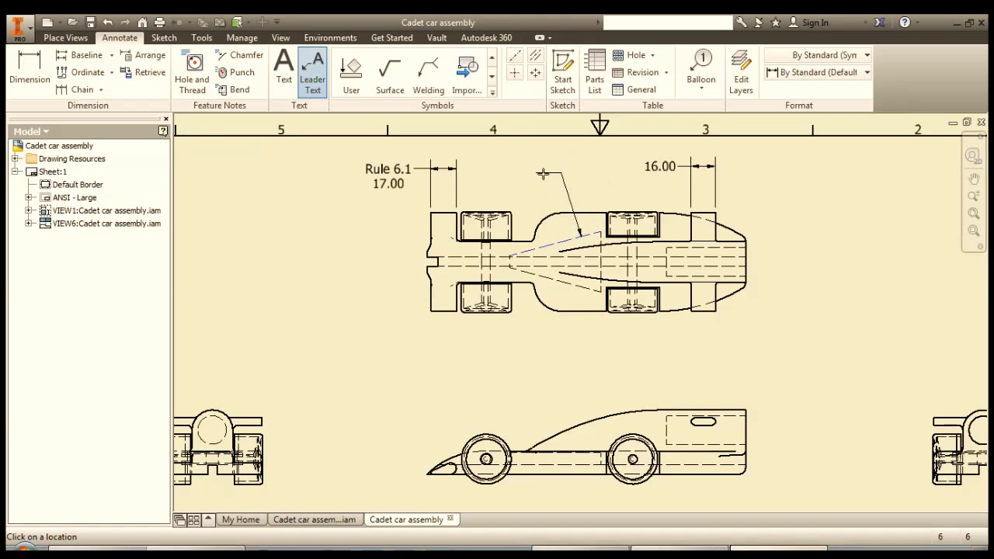
pyautogui.click(542, 174)
pyautogui.rightClick(541, 173)
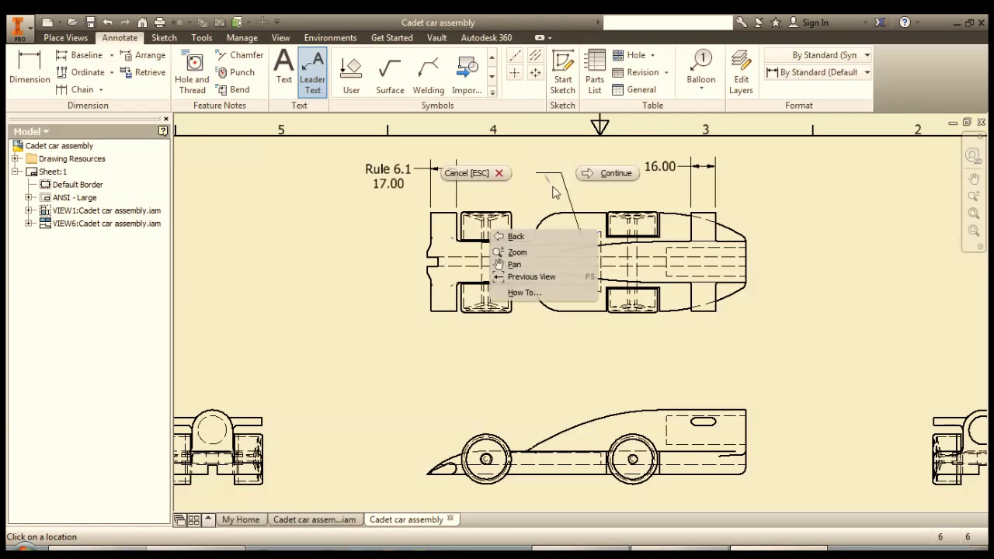
pyautogui.click(607, 173)
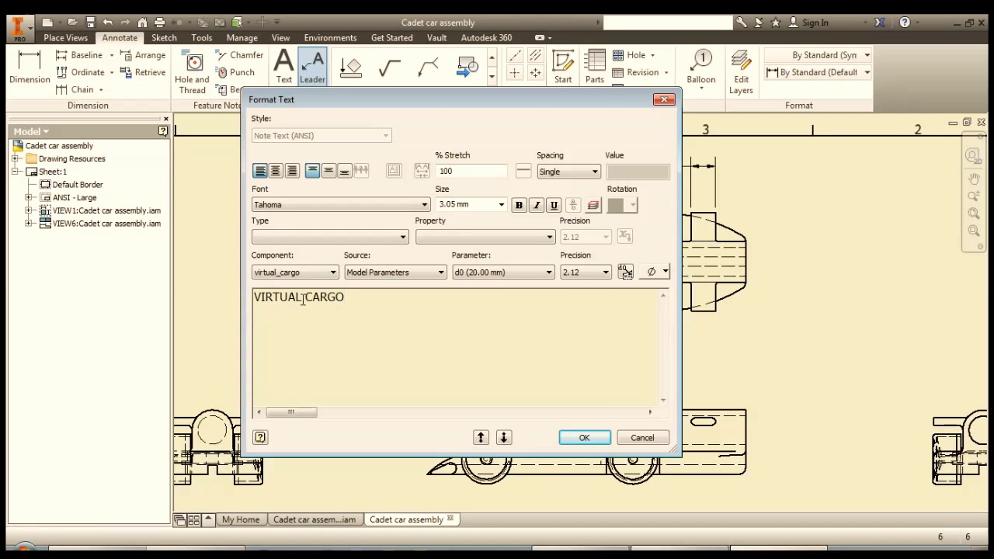
# Step: Enter the note text VIRTUAL CARGO and move the note higher above the top view
pyautogui.click(583, 438)
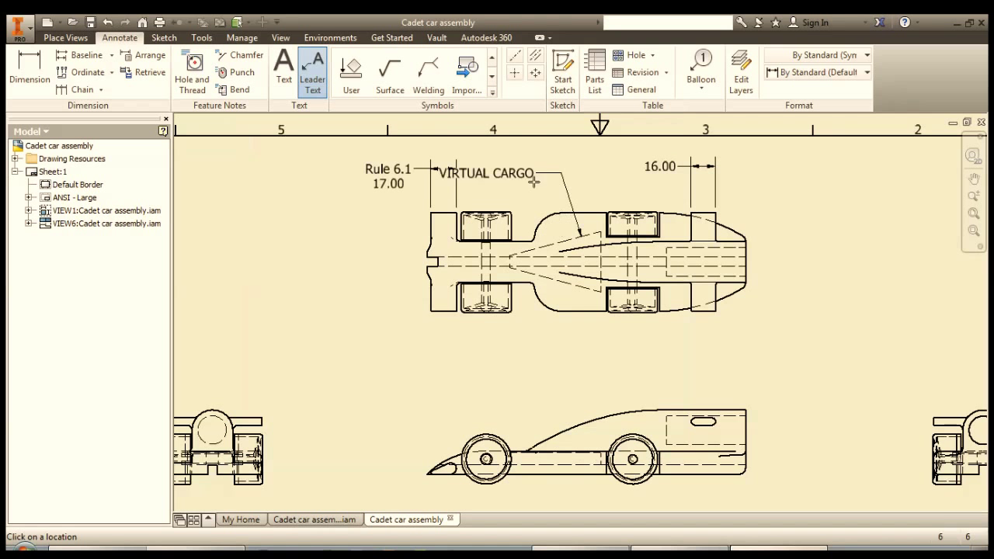
pyautogui.press('Escape')
pyautogui.moveTo(538, 172); pyautogui.dragTo(580, 189)
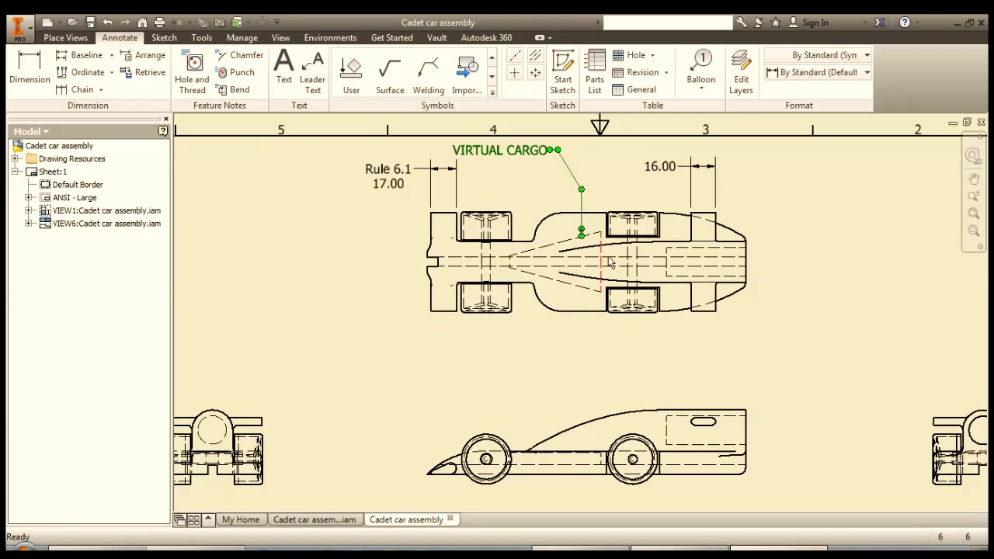
pyautogui.click(612, 191)
pyautogui.scroll(-4, 546, 256)
pyautogui.scroll(2, 546, 257)
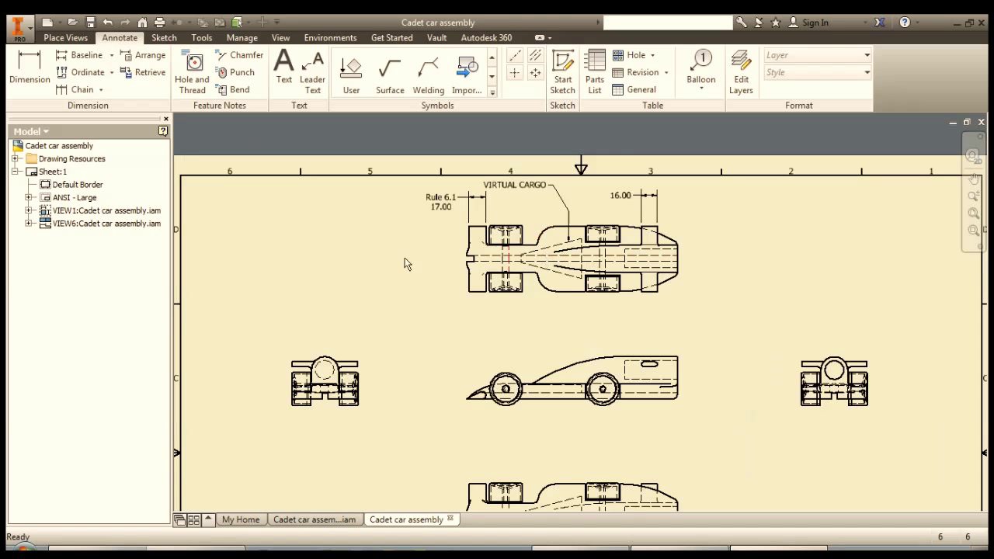
pyautogui.click(455, 261)
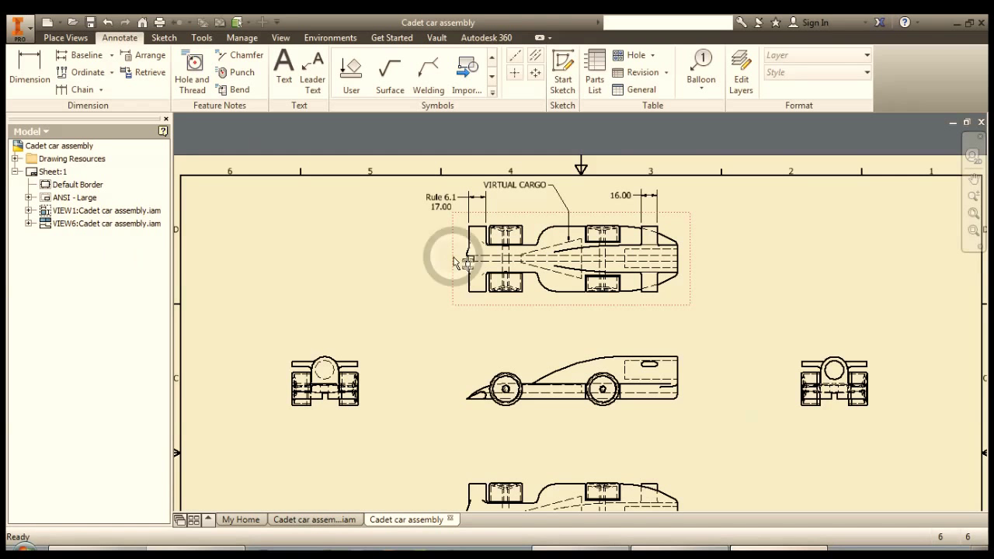
pyautogui.click(28, 211)
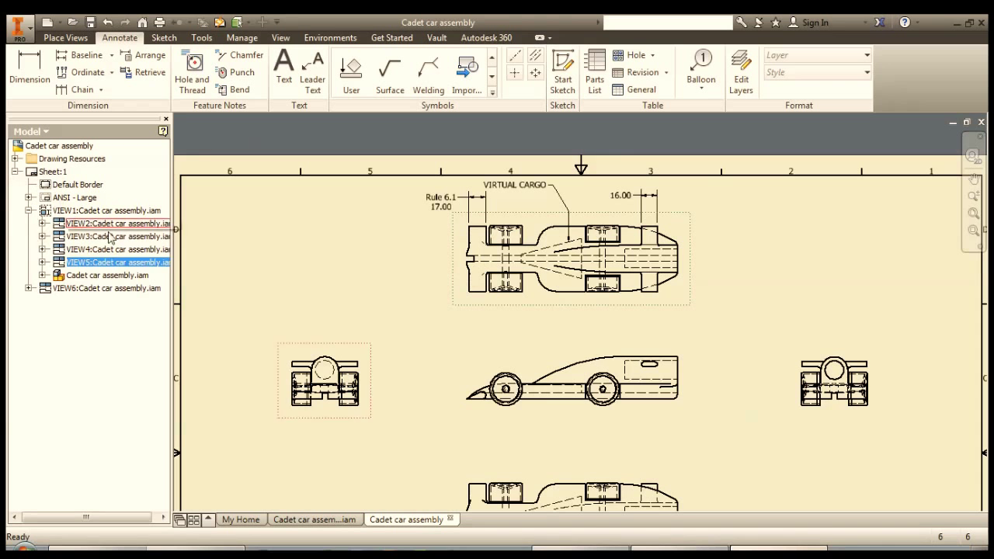
pyautogui.click(61, 262)
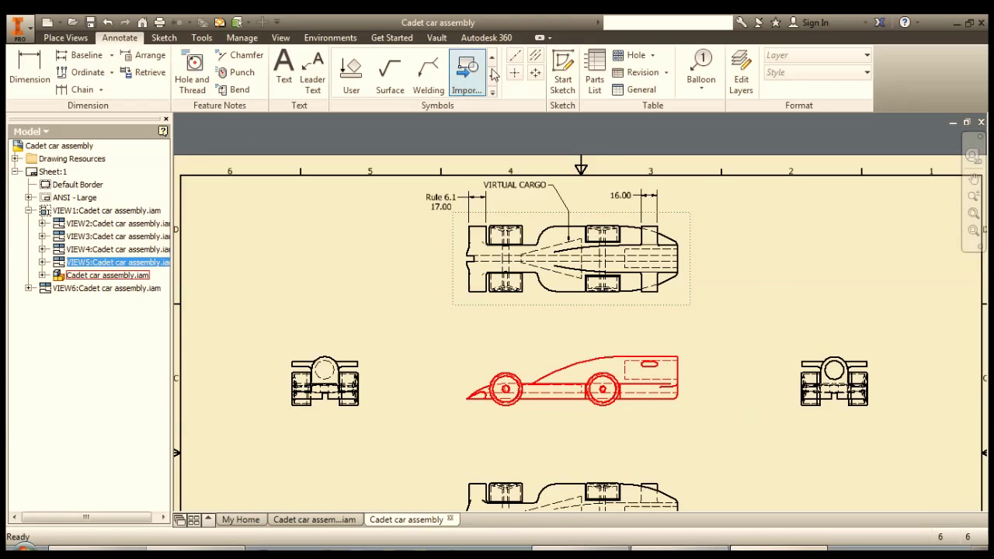
pyautogui.click(59, 39)
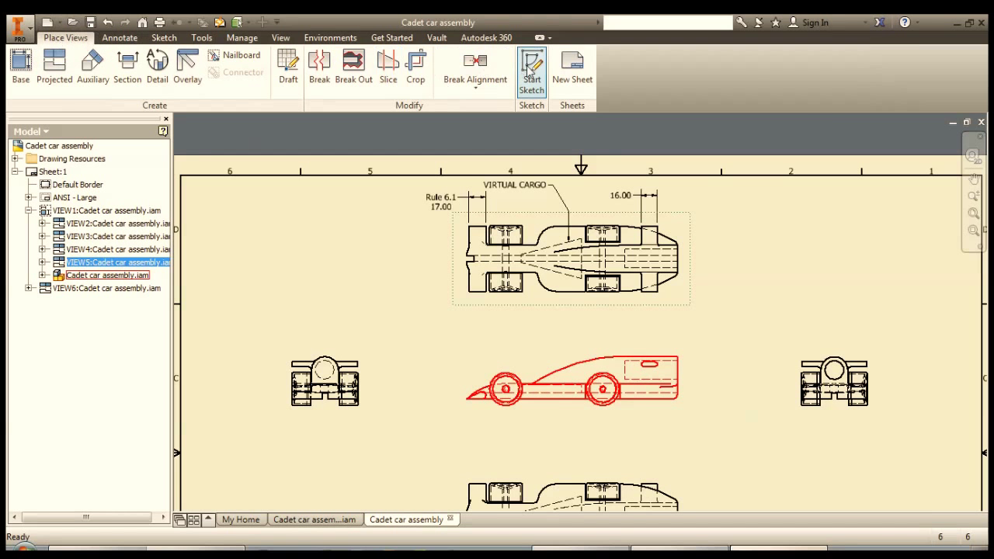
pyautogui.click(119, 37)
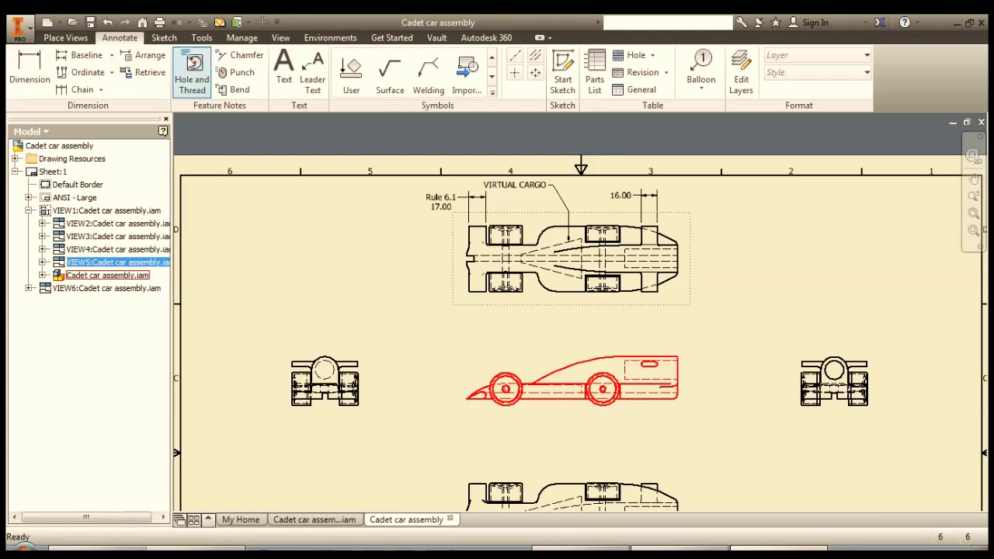
pyautogui.click(100, 262)
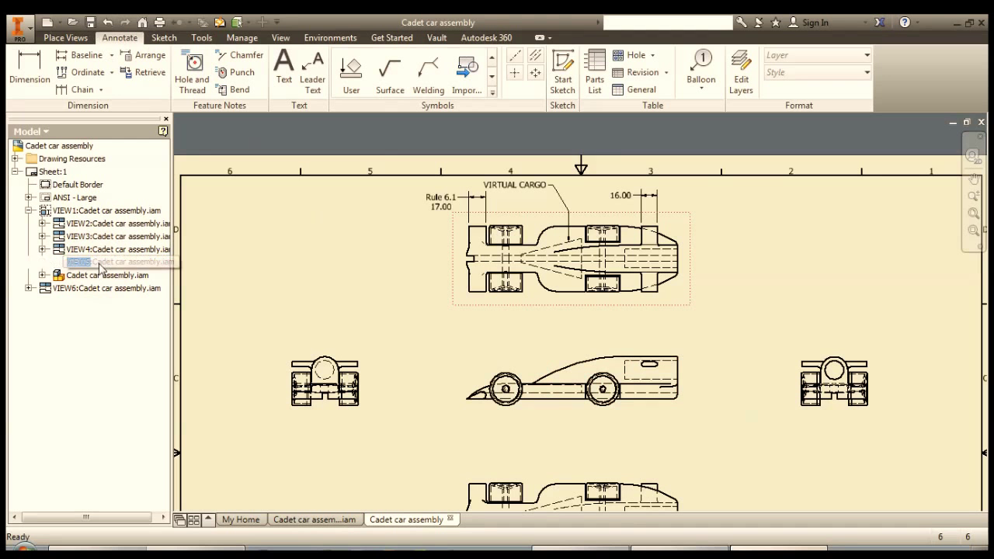
pyautogui.press('Return')
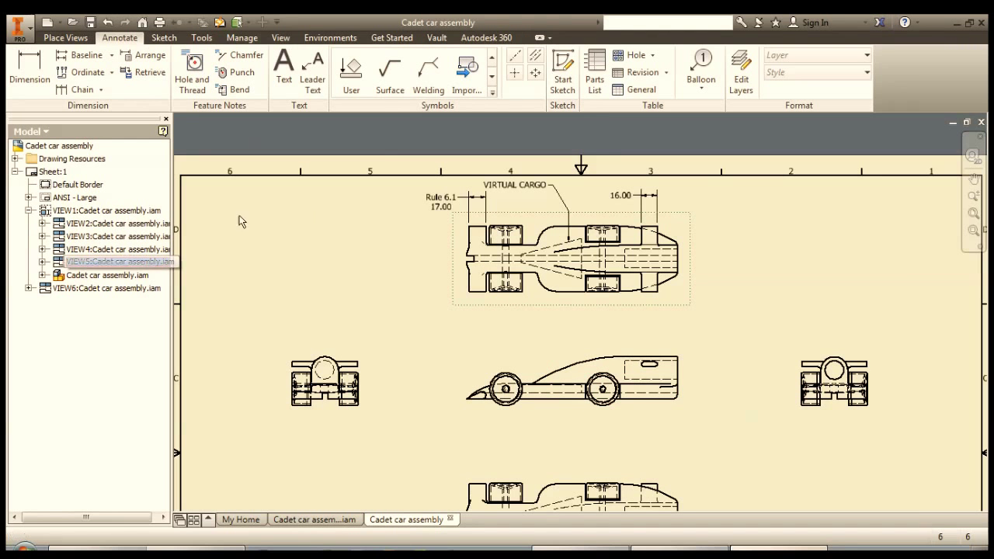
# Step: Start a sketch and trace lines from the cargo's narrow tip to its wide end and back
pyautogui.click(563, 72)
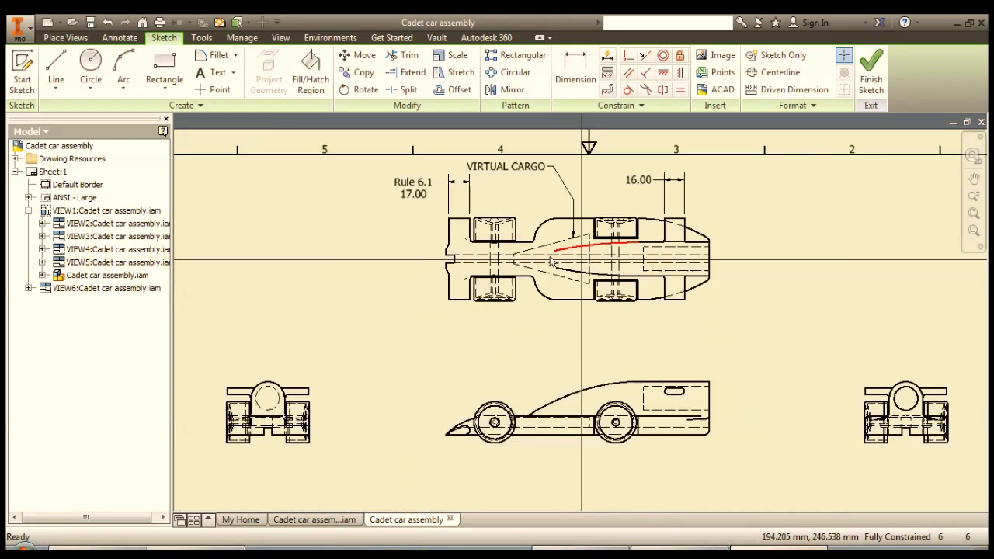
pyautogui.click(56, 68)
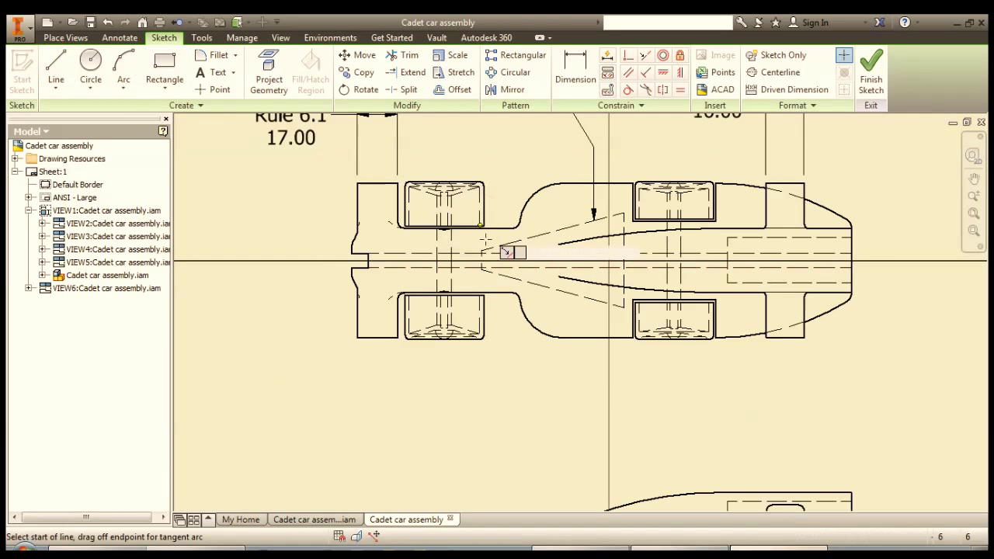
pyautogui.click(481, 251)
pyautogui.click(482, 270)
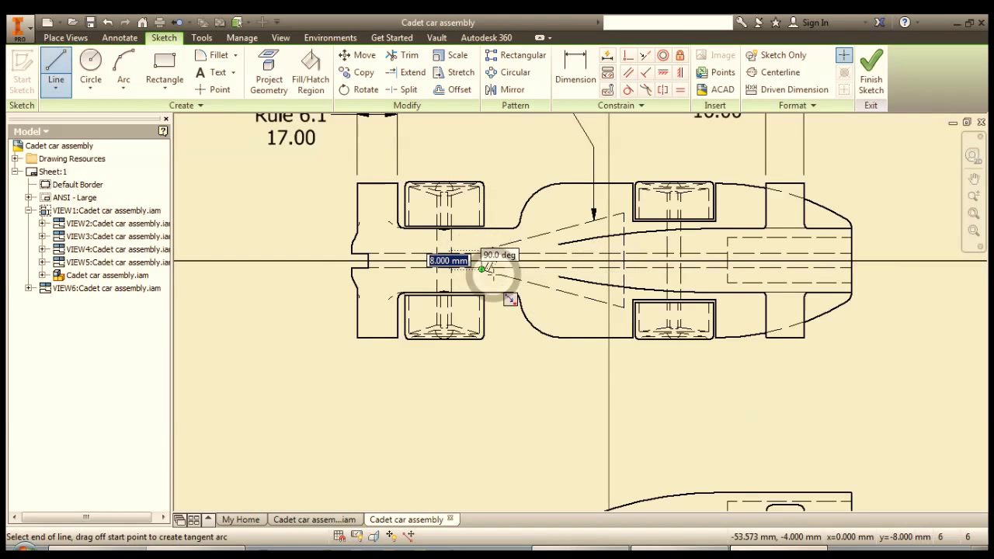
pyautogui.click(619, 306)
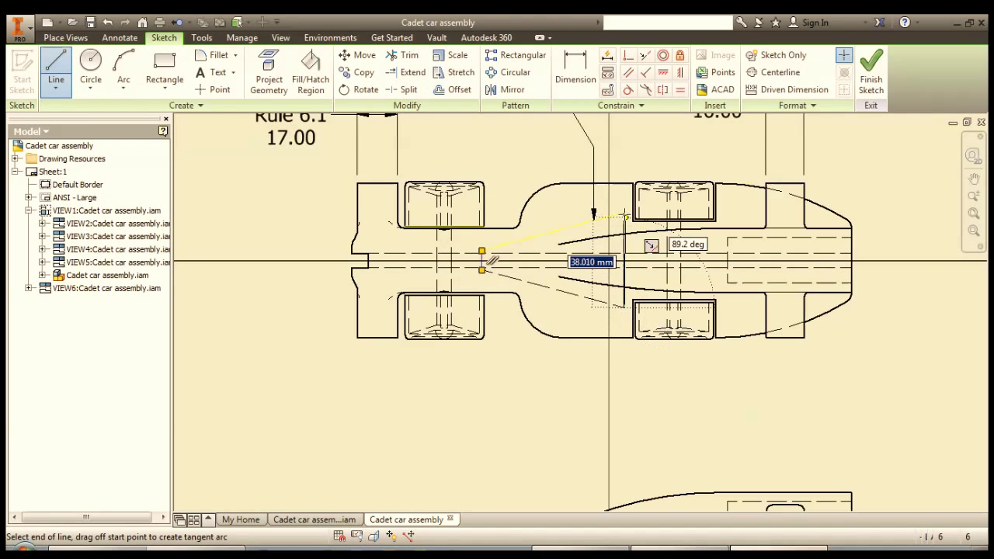
pyautogui.click(623, 212)
pyautogui.click(481, 251)
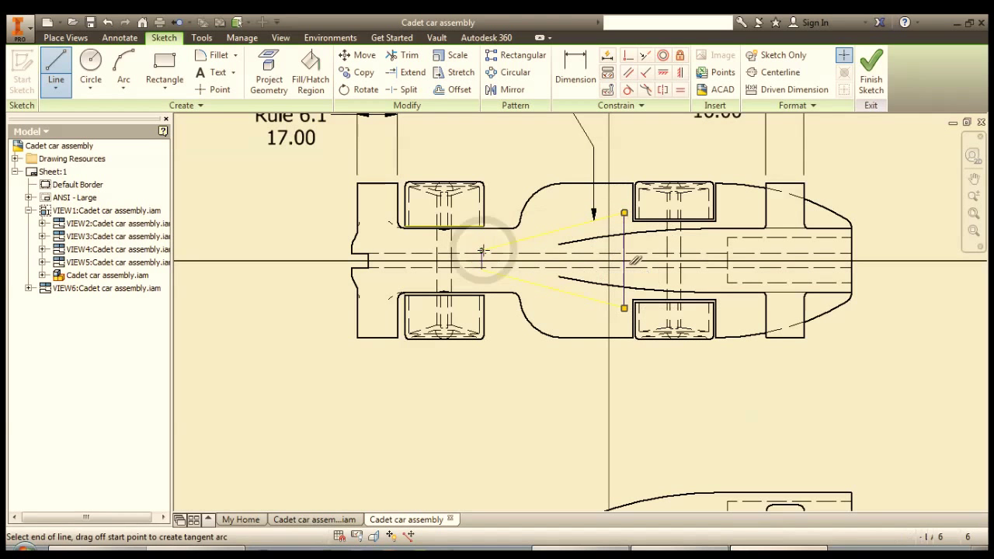
pyautogui.press('Escape')
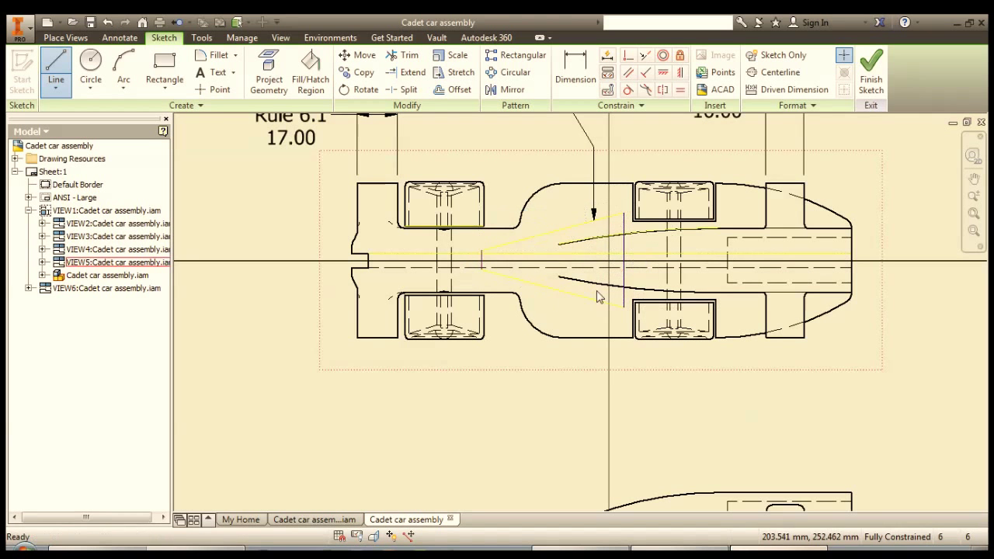
# Step: Draw vertical closing lines across the narrow tip and the wide end of the cargo triangle
pyautogui.click(56, 72)
pyautogui.click(482, 251)
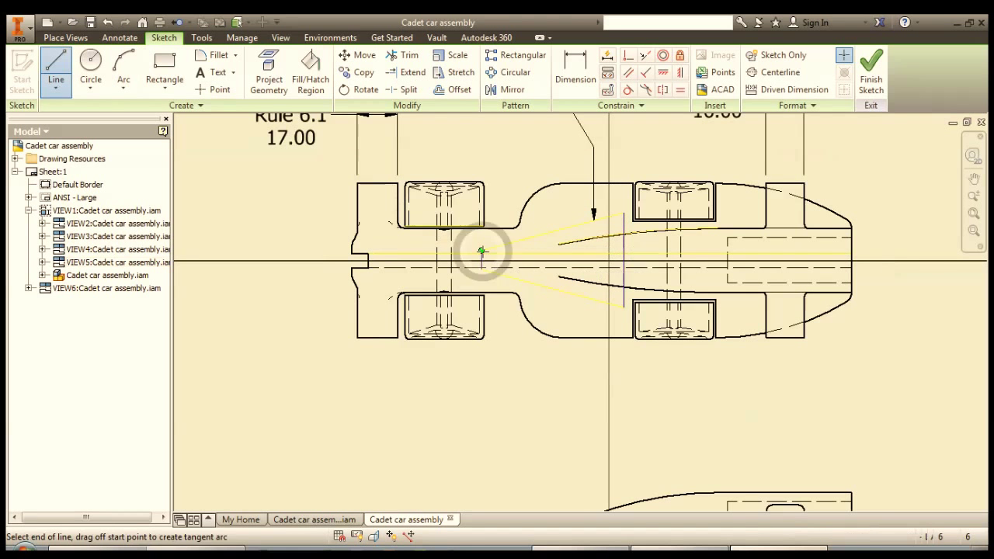
pyautogui.doubleClick(481, 269)
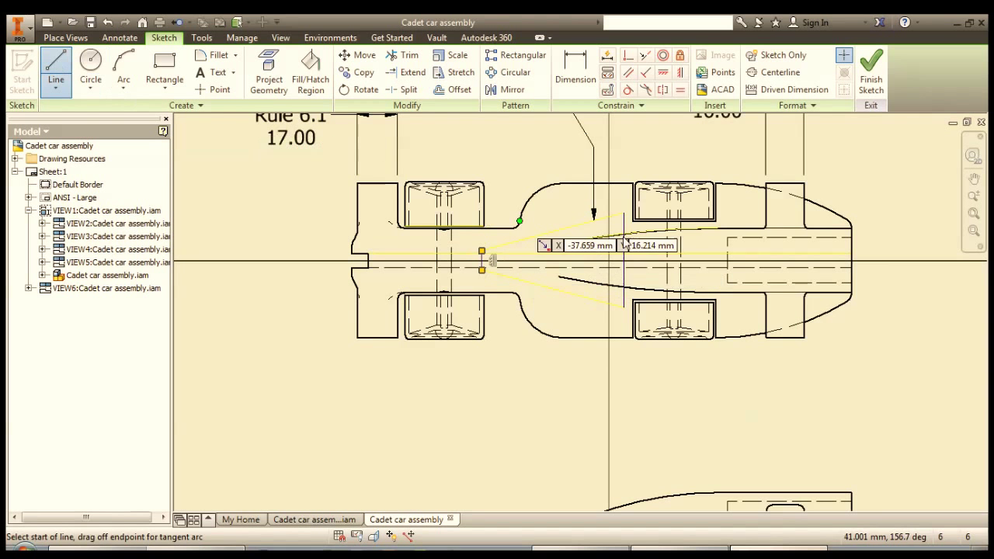
pyautogui.click(623, 212)
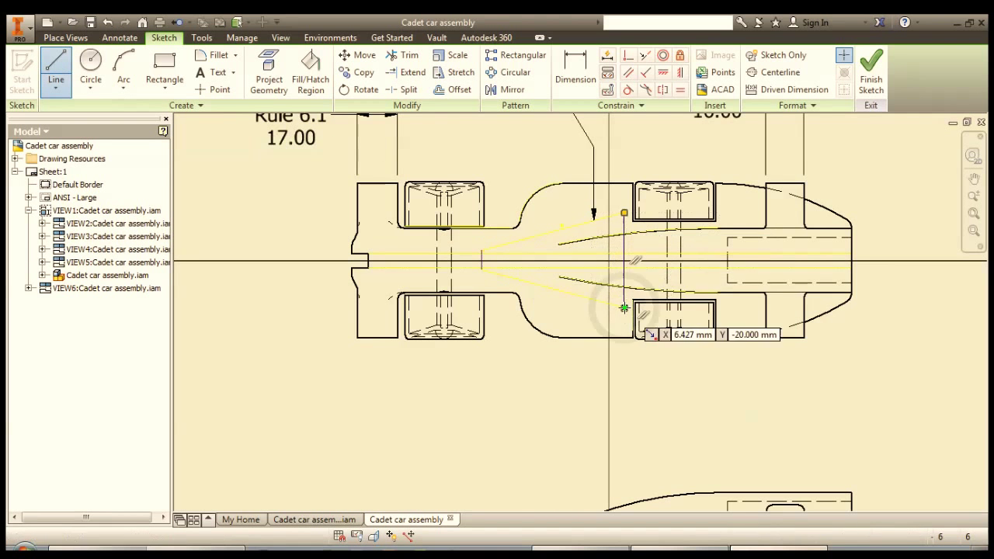
pyautogui.doubleClick(624, 309)
pyautogui.press('Escape')
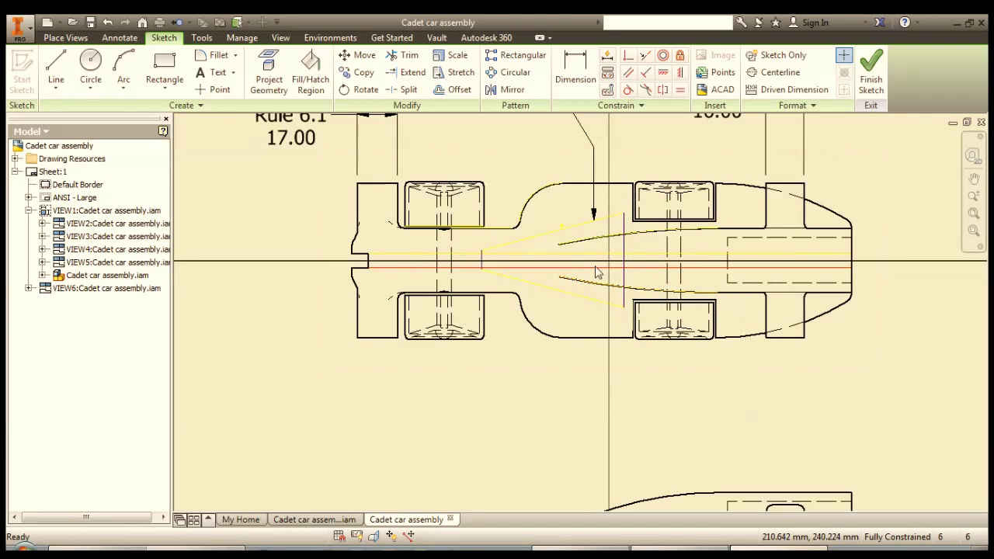
# Step: Fill the cargo triangle with a solid yellow Color Fill instead of hatching
pyautogui.click(311, 78)
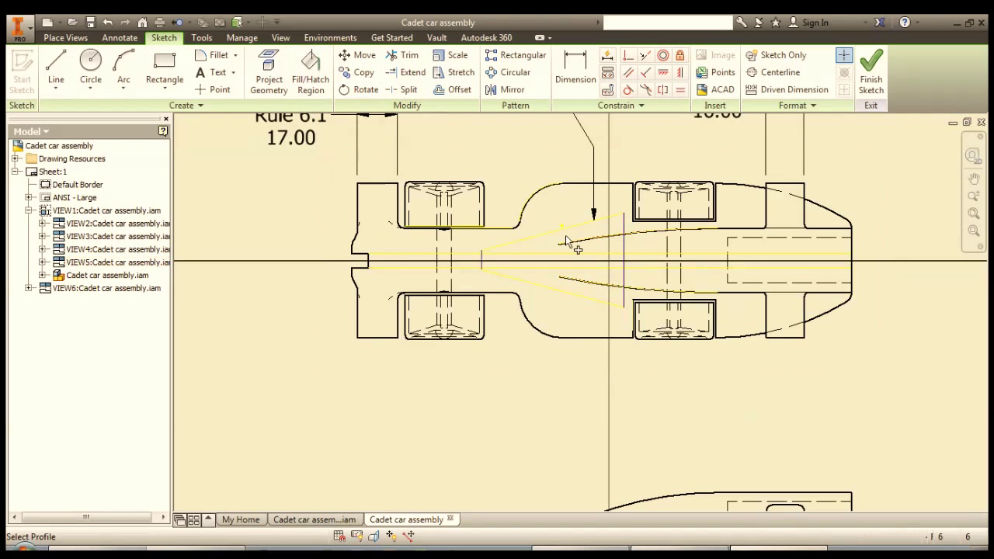
pyautogui.click(552, 237)
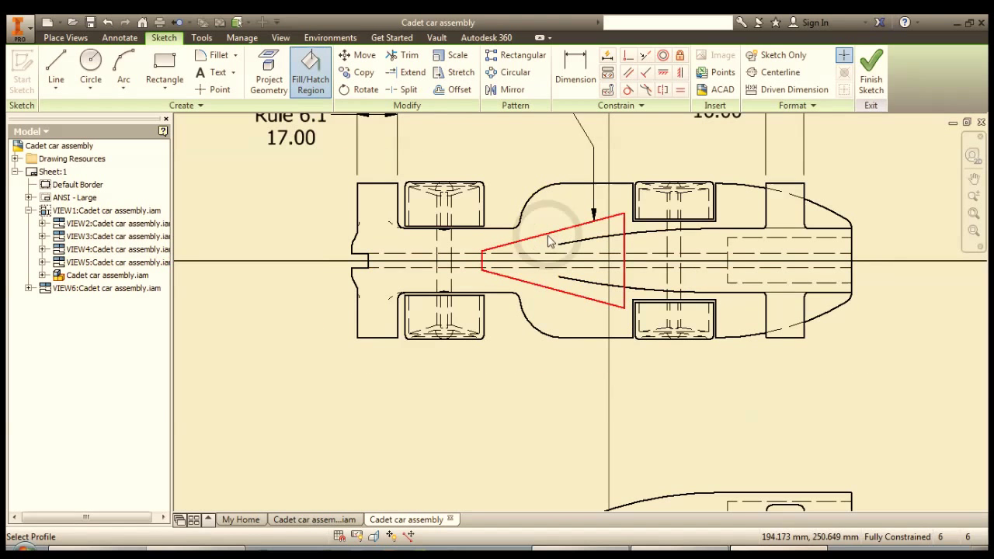
pyautogui.click(549, 241)
pyautogui.click(194, 177)
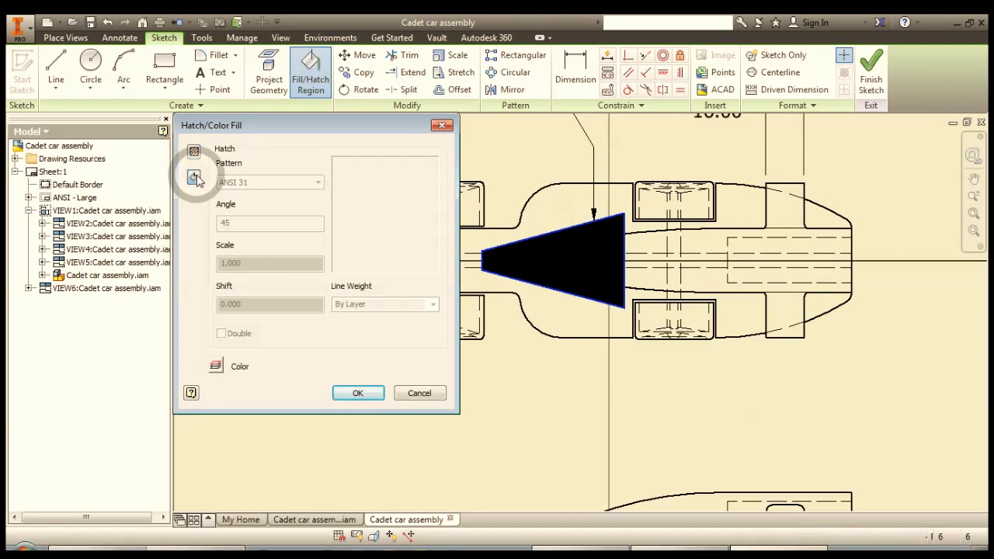
pyautogui.click(216, 366)
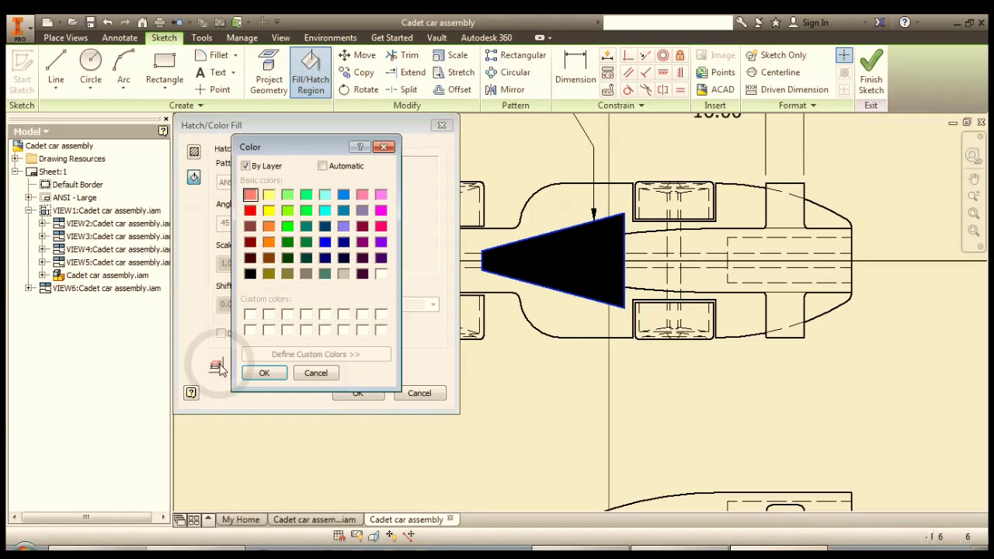
pyautogui.click(270, 195)
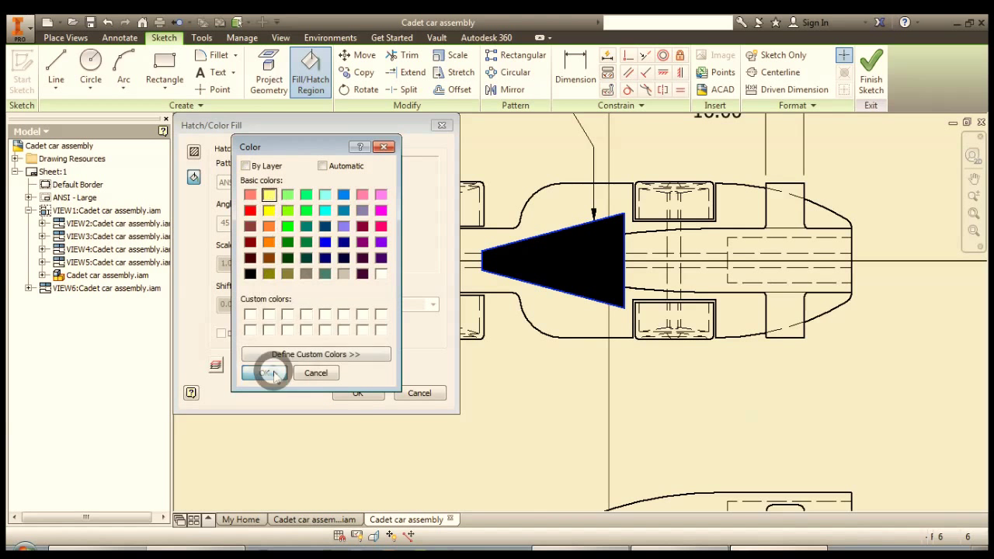
pyautogui.click(264, 373)
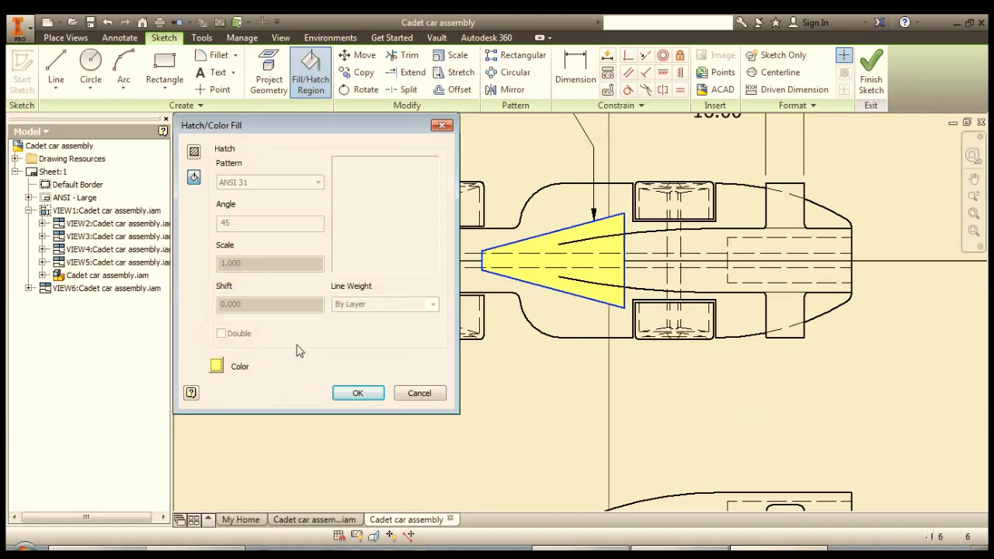
pyautogui.click(356, 392)
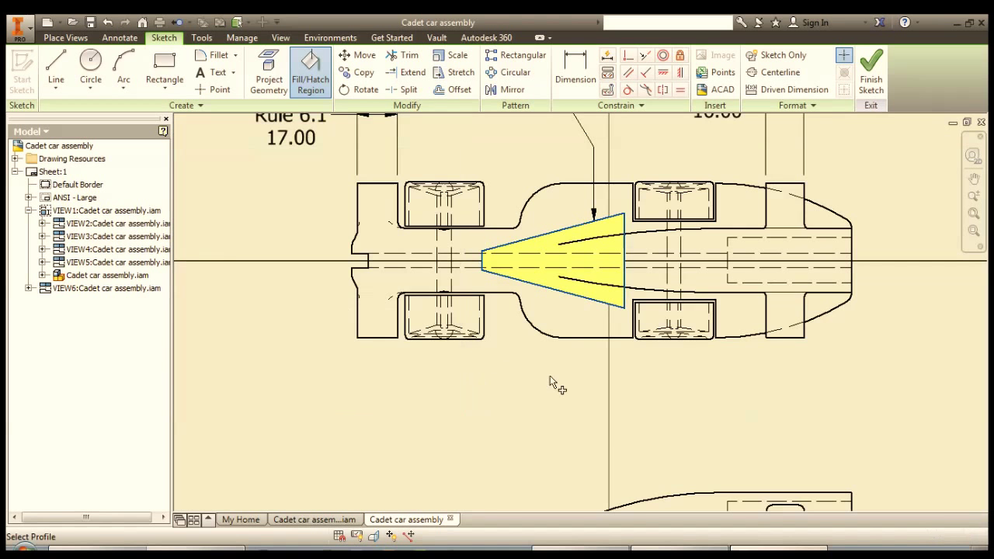
pyautogui.scroll(3, 539, 370)
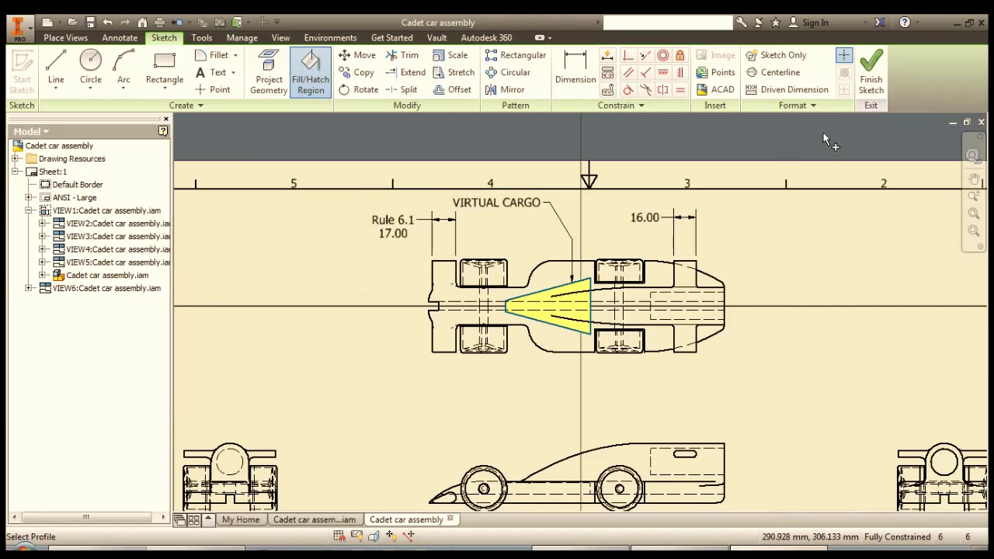
# Step: Finish the yellow cargo sketch as Sketch1 and frame the whole A3 sheet in view
pyautogui.click(873, 84)
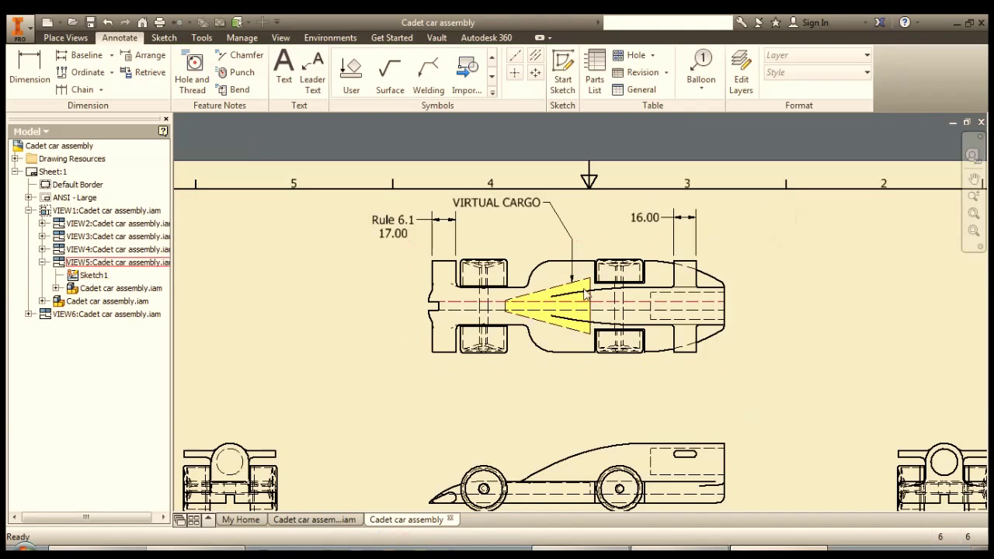
pyautogui.press('F2')
pyautogui.moveTo(576, 399); pyautogui.dragTo(565, 337)
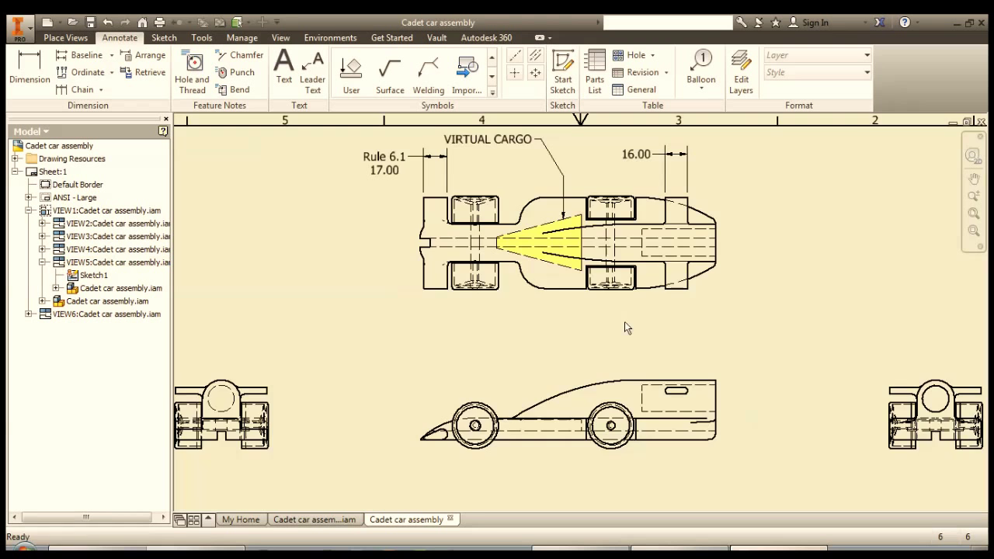
pyautogui.moveTo(624, 321)
pyautogui.mouseDown(button='middle')
pyautogui.moveTo(634, 342)
pyautogui.moveTo(601, 348)
pyautogui.mouseUp(button='middle')
pyautogui.scroll(-5, 602, 351)
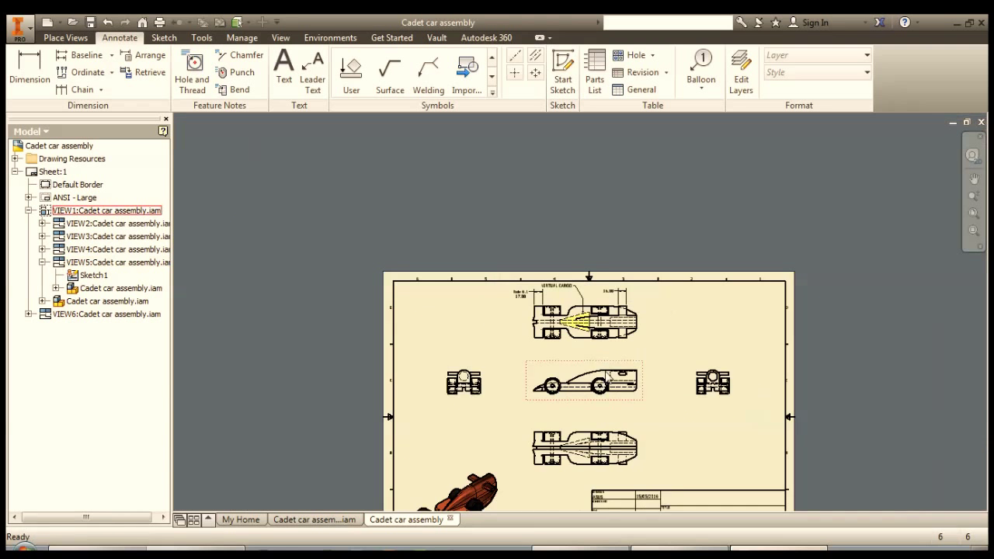
pyautogui.moveTo(678, 422); pyautogui.dragTo(672, 358, button='middle')
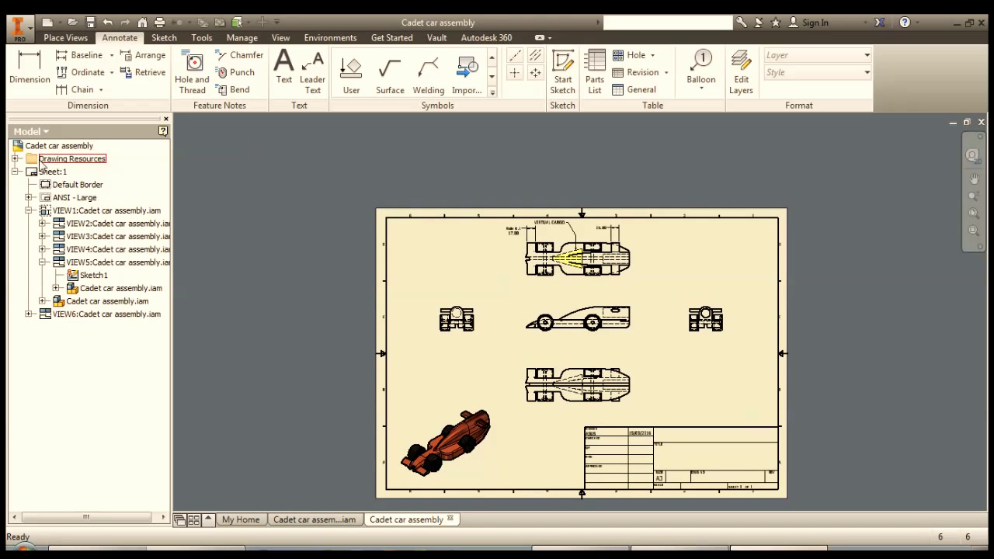
# Step: Add a new blank A3 sheet to the drawing, keeping its name as Sheet:2
pyautogui.rightClick(29, 147)
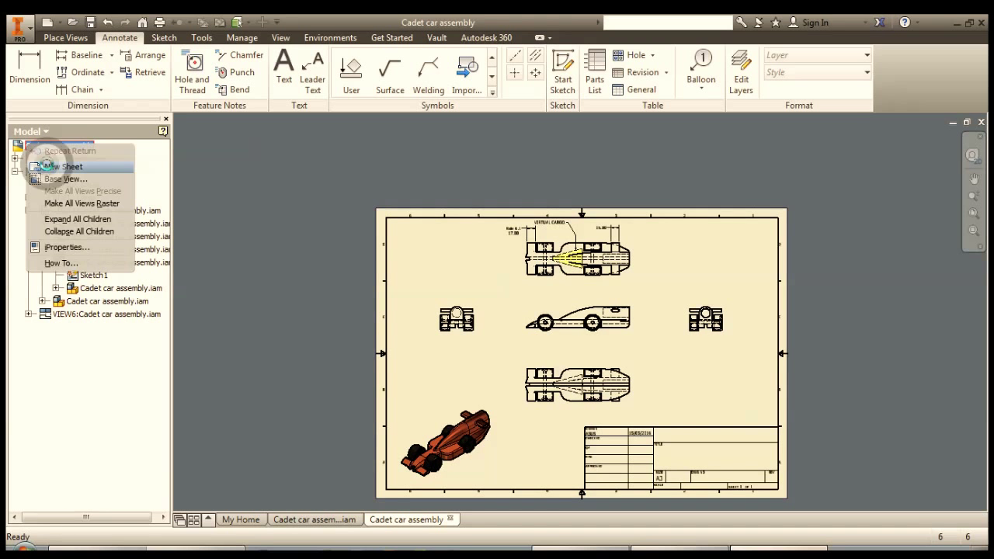
pyautogui.click(63, 166)
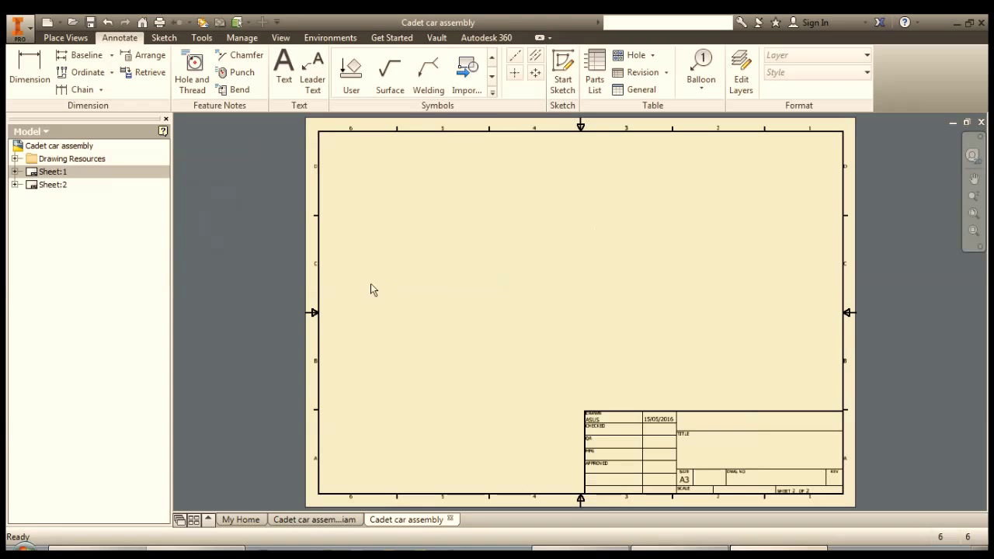
pyautogui.click(36, 186)
pyautogui.click(35, 186)
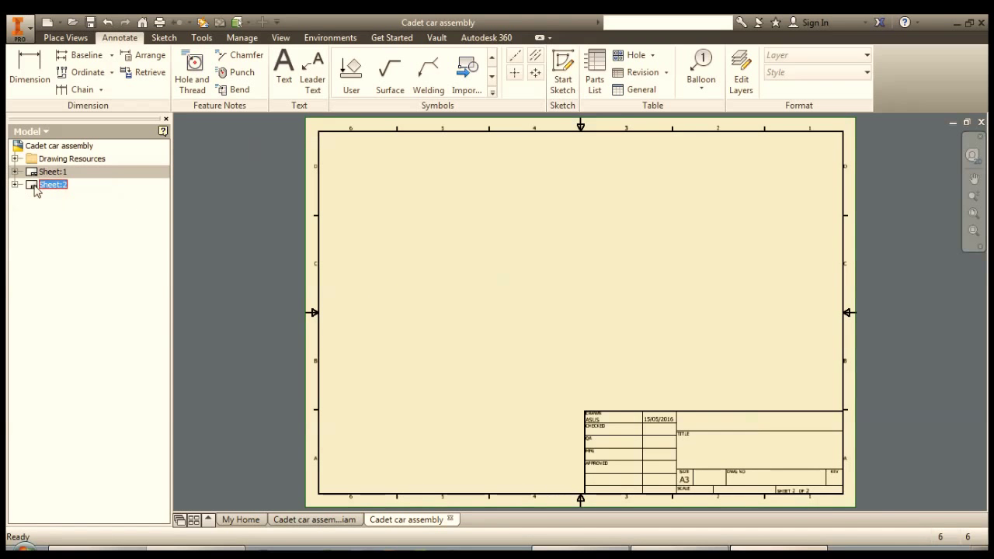
pyautogui.click(92, 220)
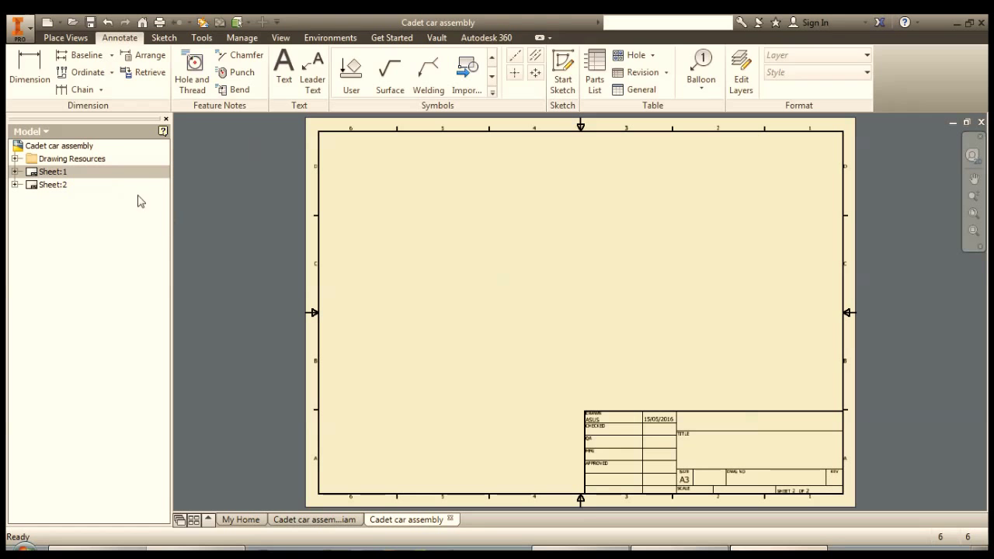
pyautogui.click(65, 37)
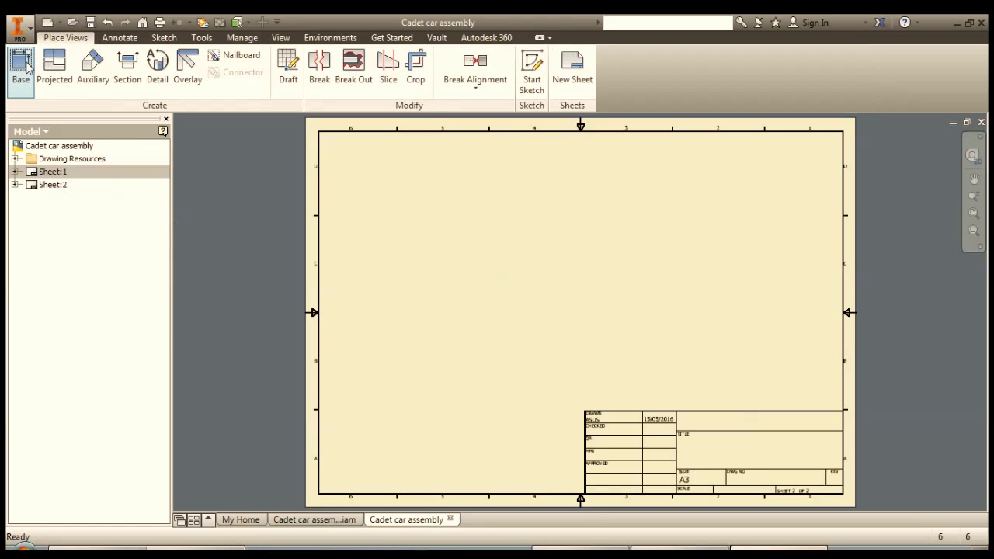
# Step: Start a base view using F1inSchools\virtual_cargo.ipt as its model file
pyautogui.click(21, 66)
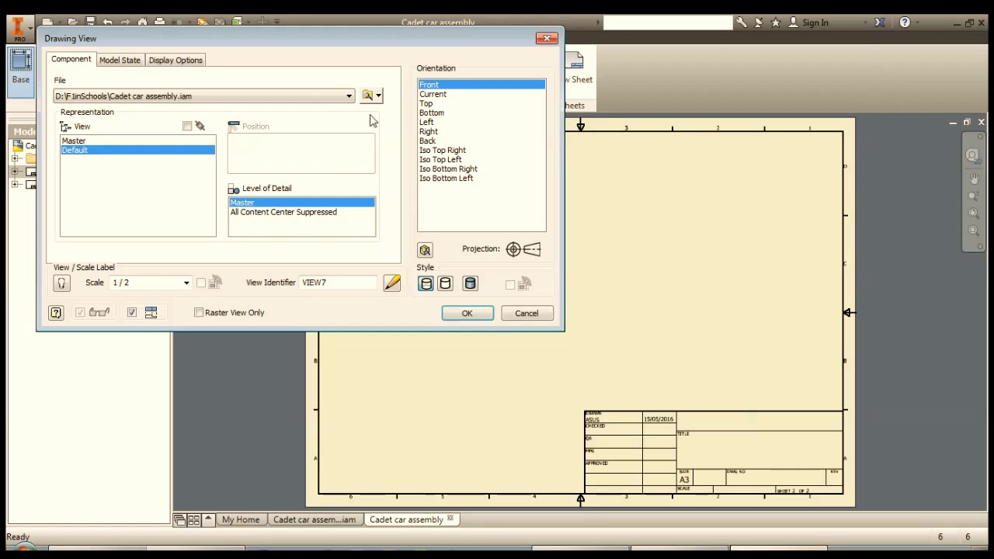
pyautogui.click(378, 97)
pyautogui.click(369, 115)
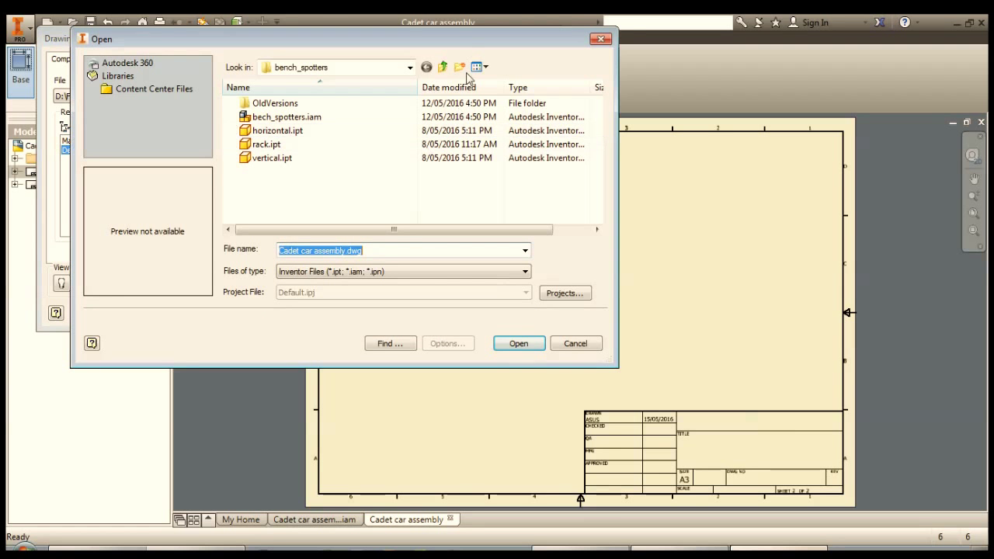
pyautogui.click(442, 67)
pyautogui.click(442, 67)
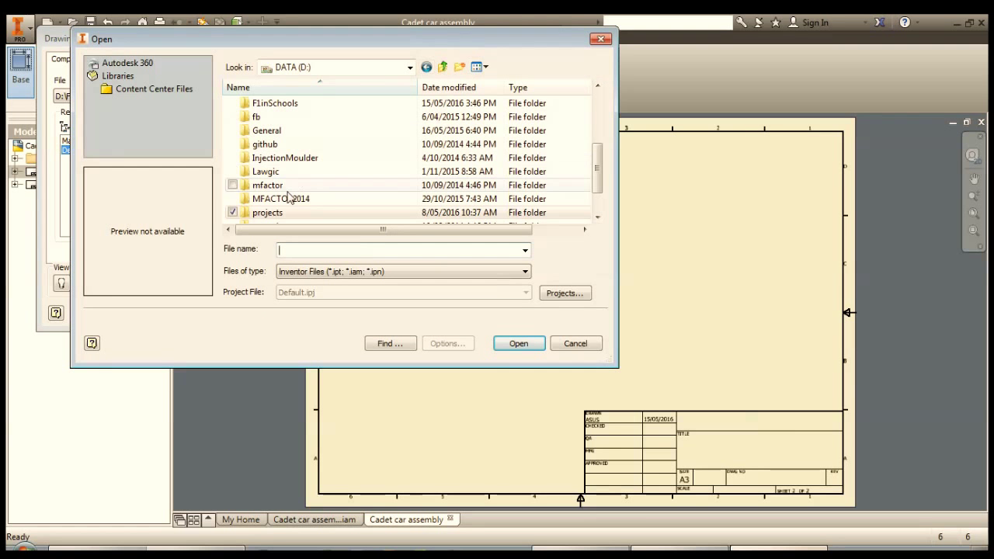
pyautogui.doubleClick(312, 103)
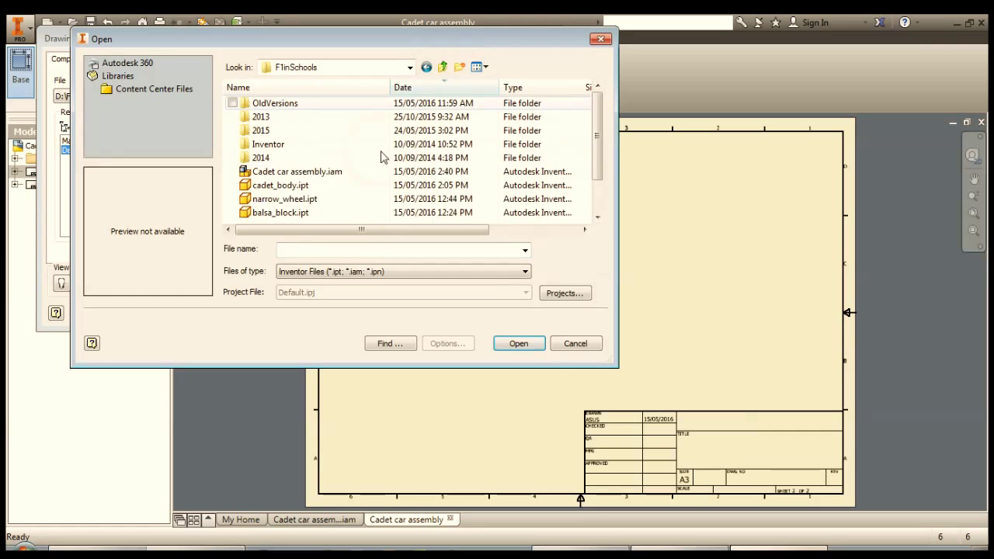
pyautogui.moveTo(599, 127); pyautogui.dragTo(598, 163)
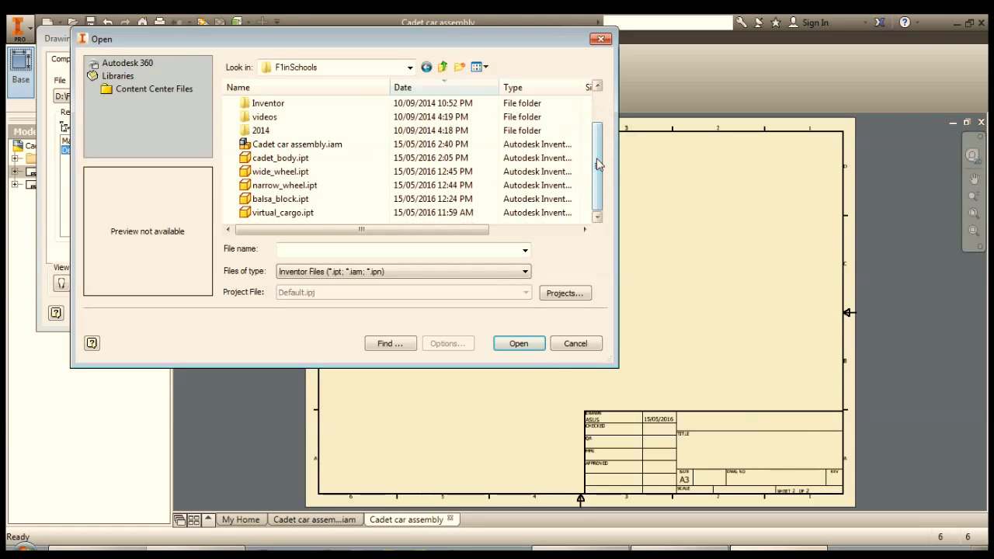
pyautogui.doubleClick(302, 214)
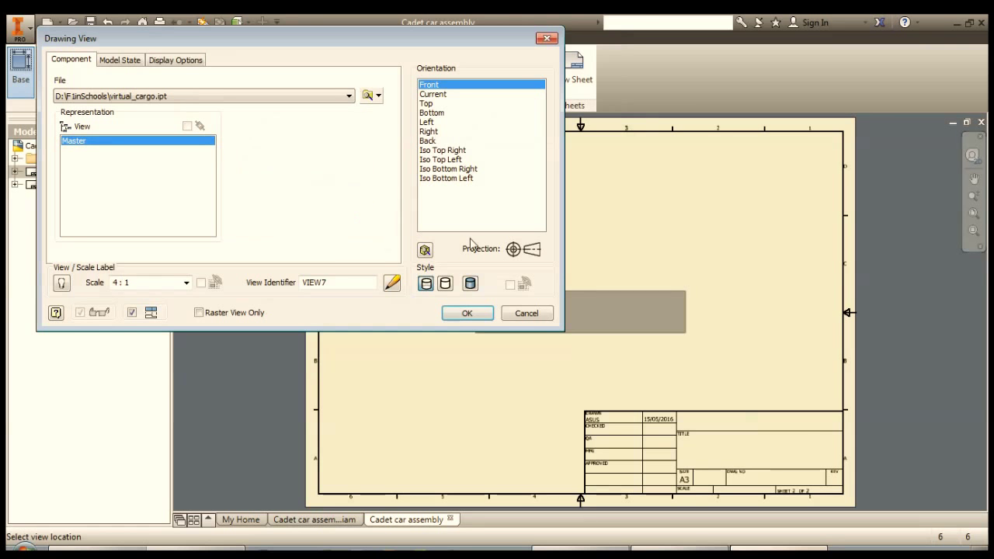
# Step: Set the view to Top orientation at 1 : 1 scale and place it mid-sheet
pyautogui.click(427, 104)
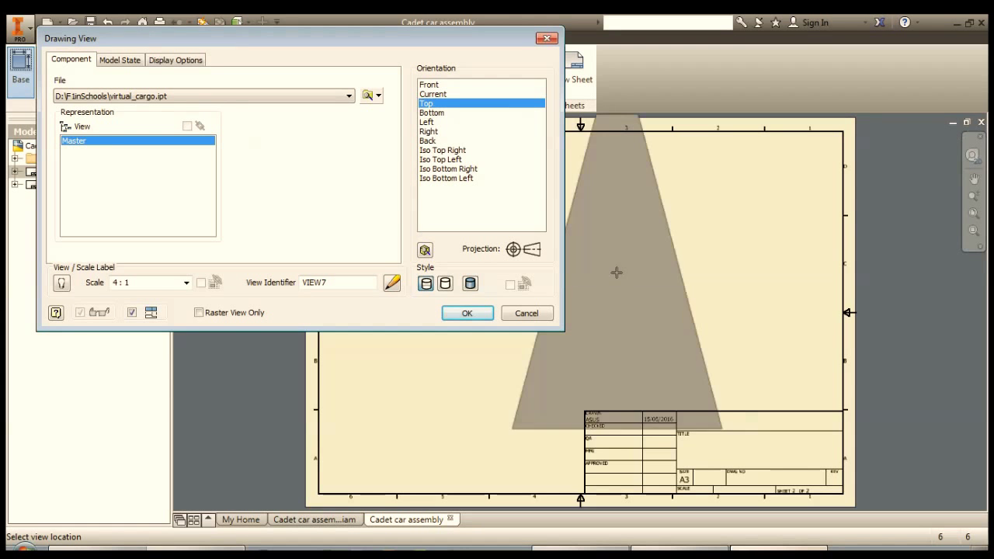
pyautogui.click(186, 283)
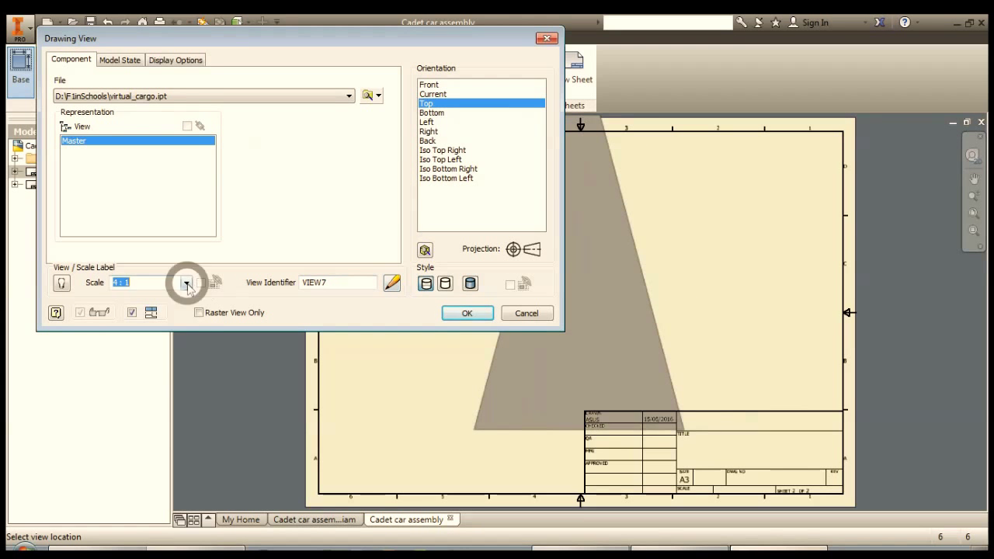
pyautogui.click(148, 315)
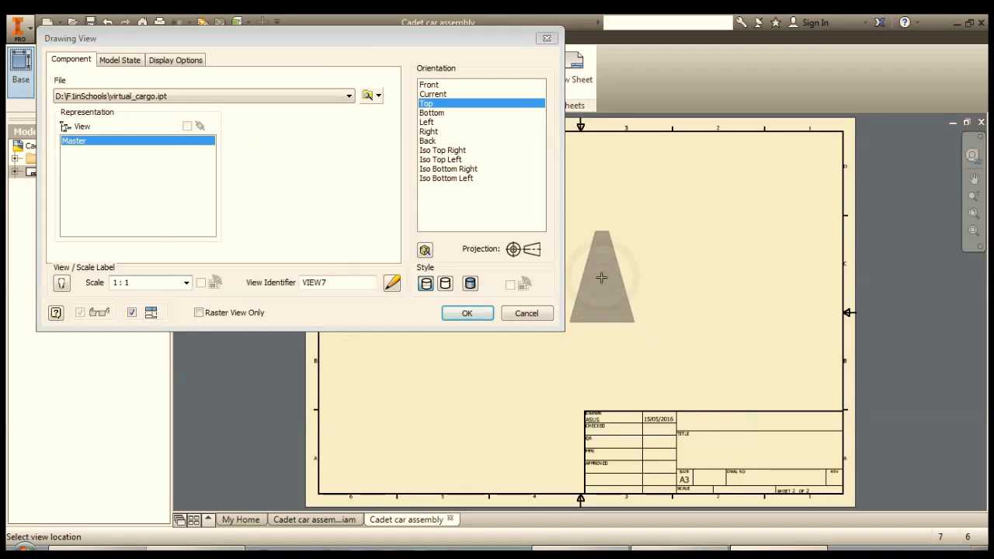
pyautogui.click(601, 278)
# Step: Create four projected cargo views to the right, above, left and below VIEW7
pyautogui.click(692, 284)
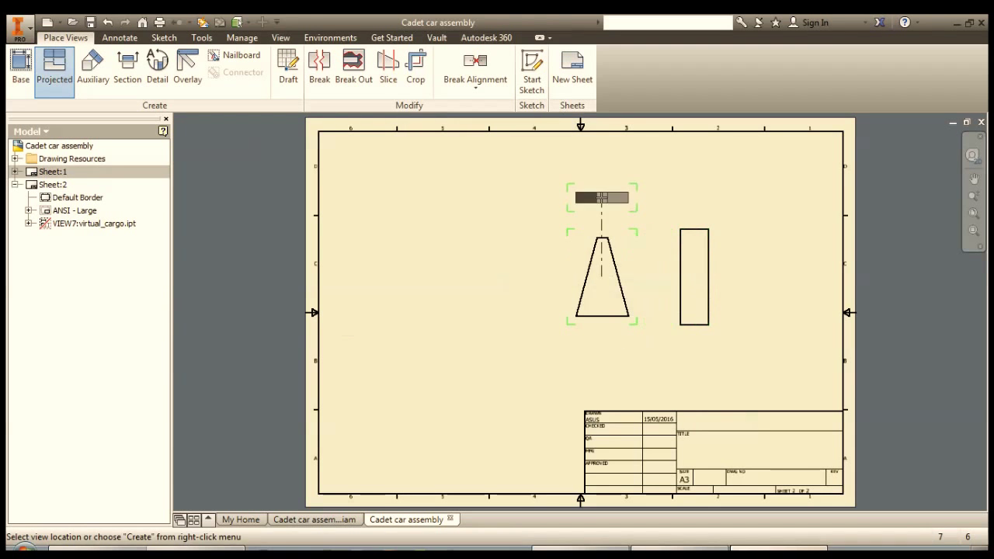
pyautogui.click(600, 189)
pyautogui.click(511, 277)
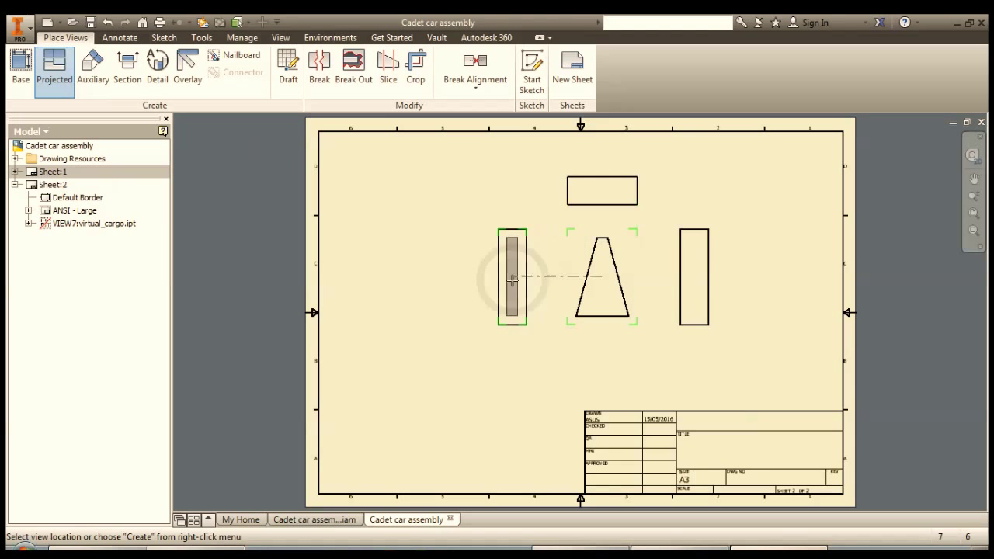
pyautogui.click(602, 360)
pyautogui.rightClick(666, 360)
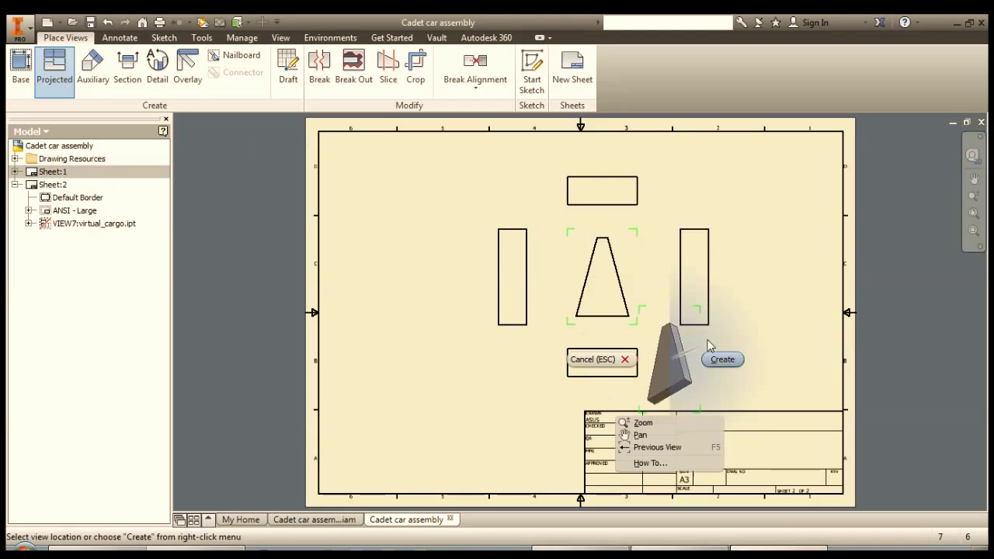
pyautogui.click(719, 357)
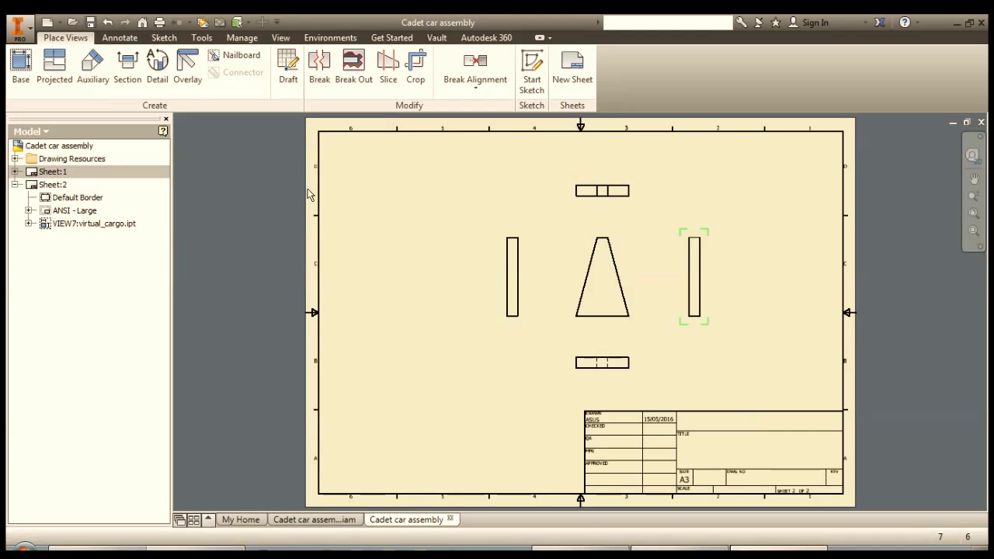
# Step: Cut section A-A vertically from the trapezoid's apex to its base and place it at left
pyautogui.click(128, 68)
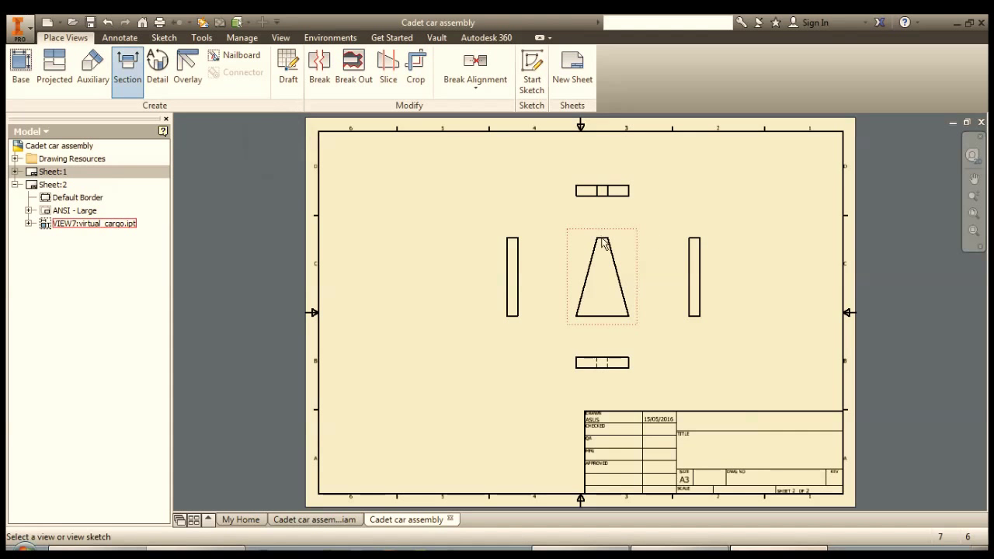
pyautogui.click(602, 233)
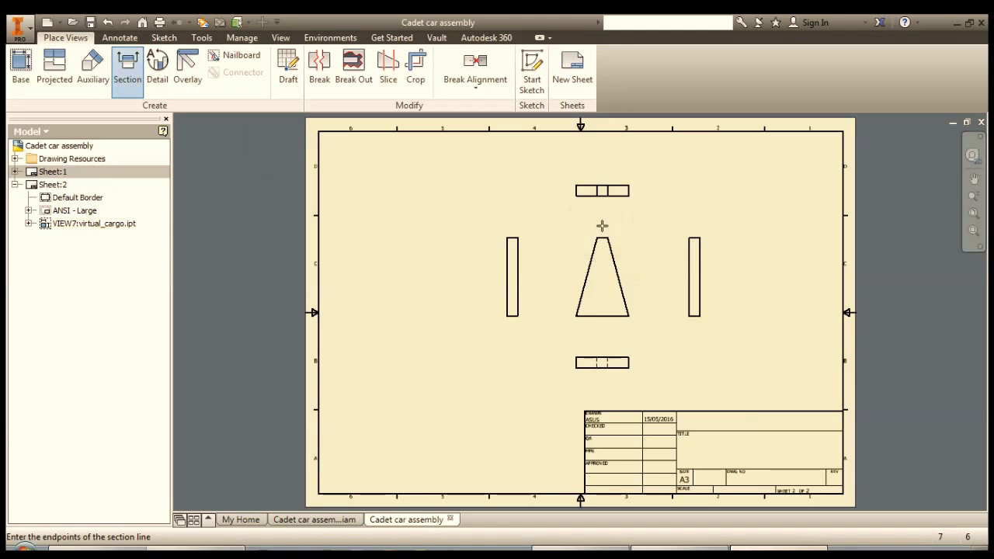
pyautogui.click(602, 236)
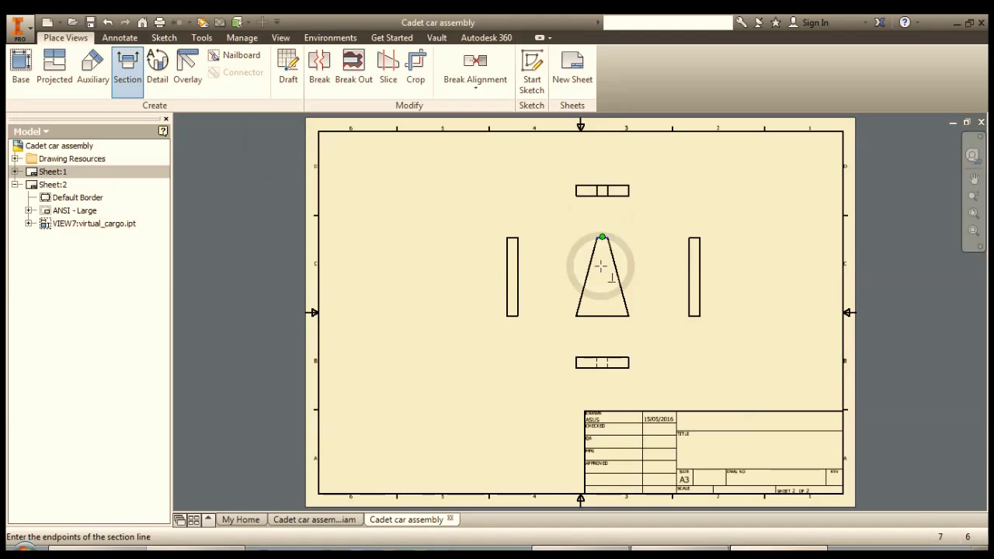
pyautogui.click(602, 315)
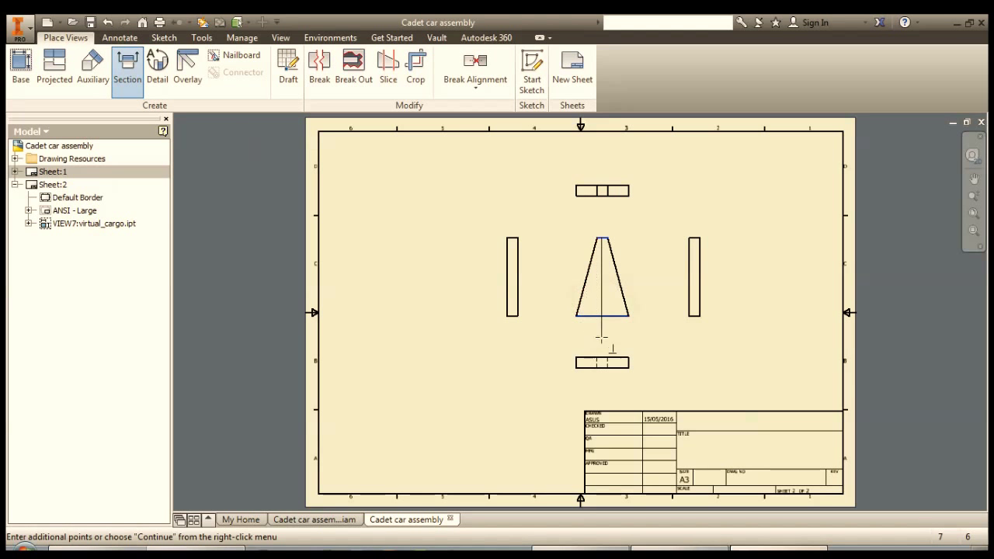
pyautogui.rightClick(602, 340)
pyautogui.click(667, 337)
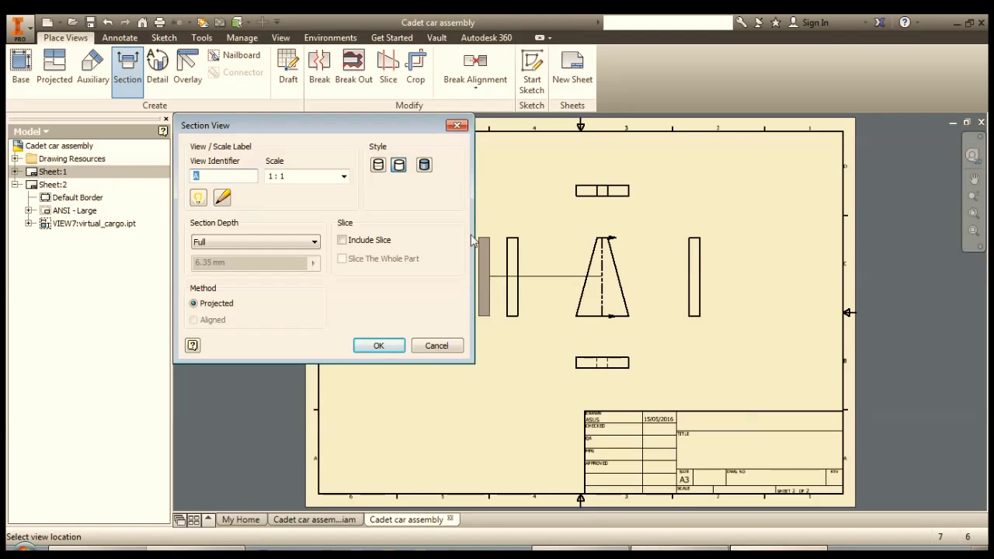
pyautogui.moveTo(392, 120); pyautogui.dragTo(248, 115)
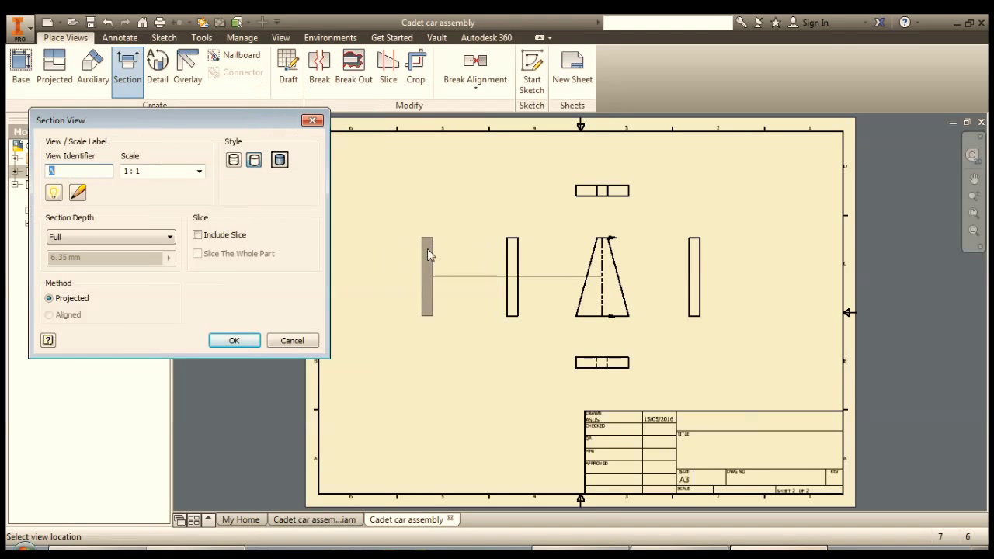
pyautogui.click(440, 274)
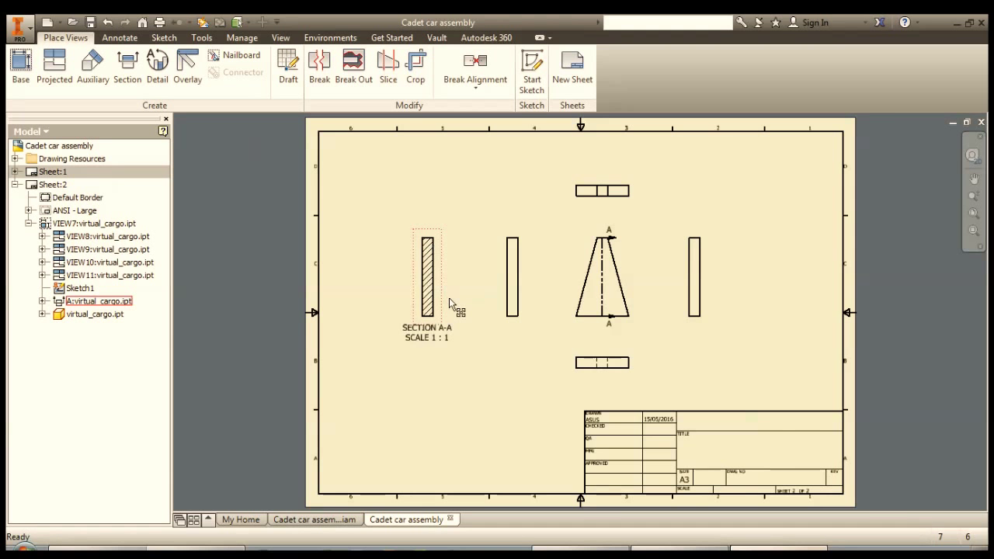
# Step: Check the section line, then reactivate Sheet:1 showing the Cadet car views
pyautogui.scroll(1, 533, 308)
pyautogui.moveTo(624, 233); pyautogui.dragTo(613, 264)
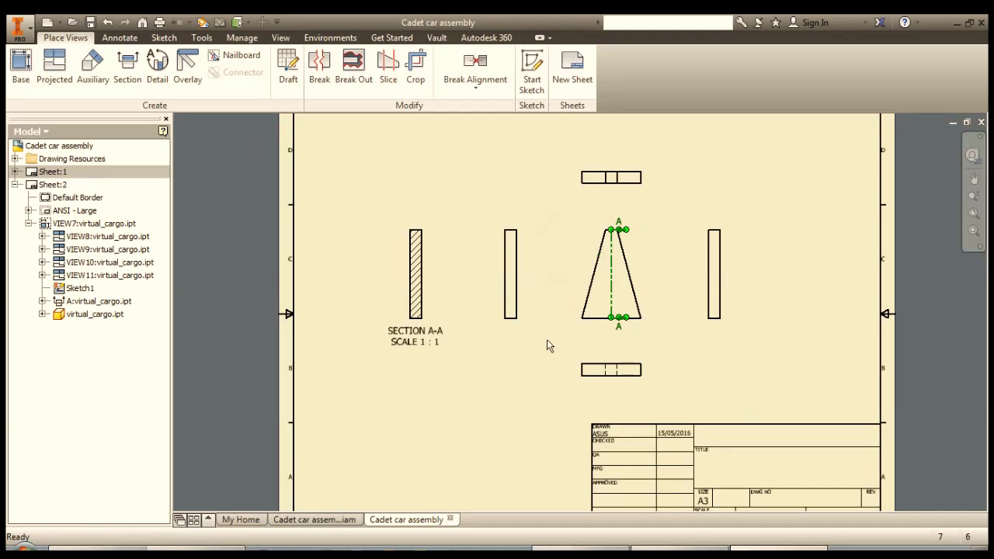
pyautogui.doubleClick(56, 171)
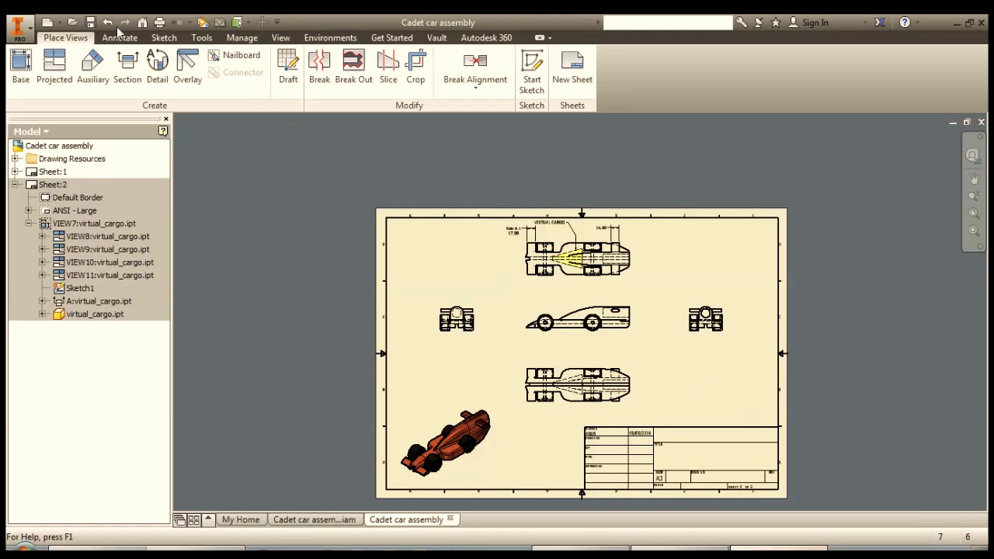
# Step: Save the drawing, bringing up Save As for Cadet car assembly.dwg in F1inSchools
pyautogui.click(90, 23)
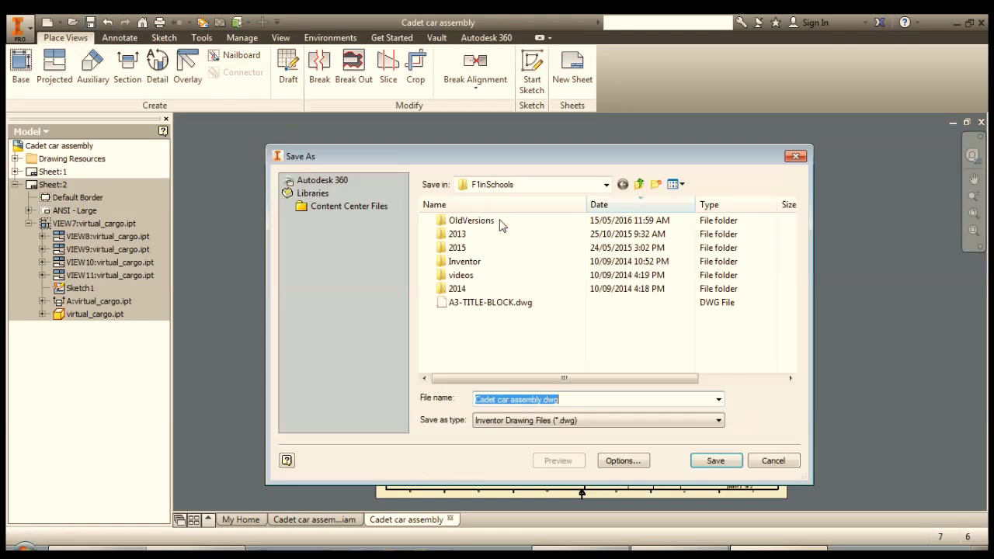